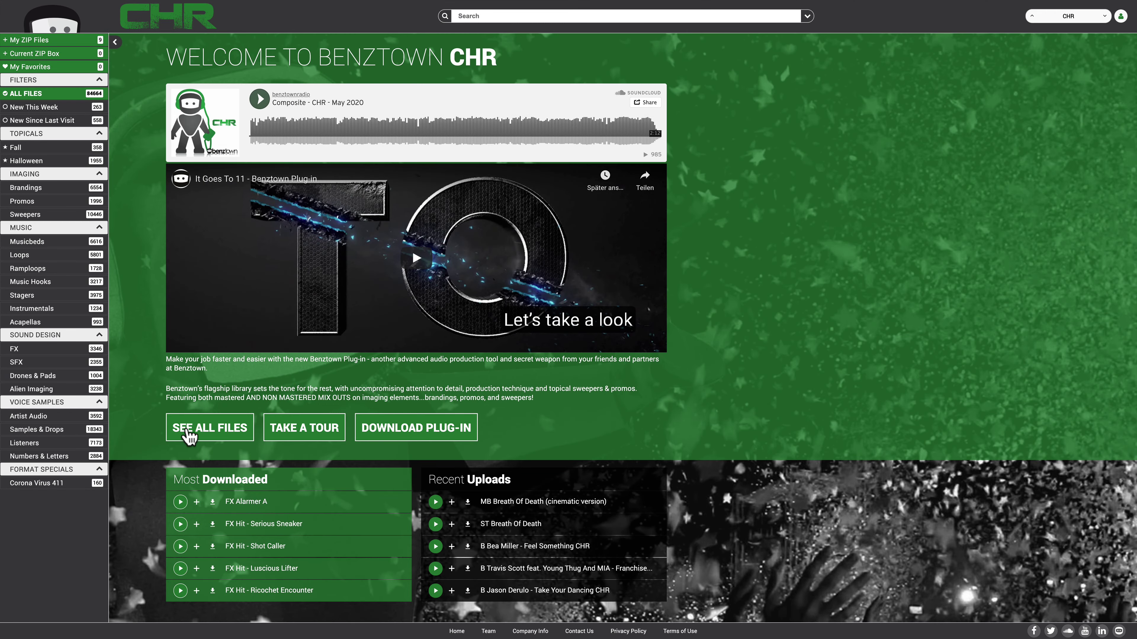
- Open the full file library and filter it to the 810 Musicbeds
left_click(188, 429)
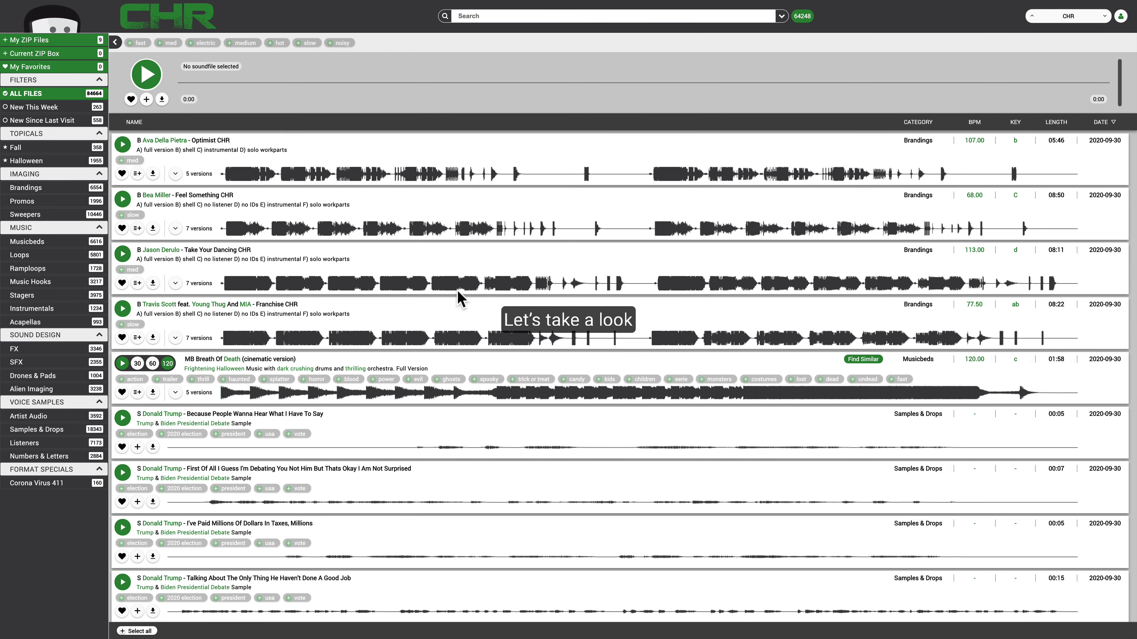
left_click(33, 244)
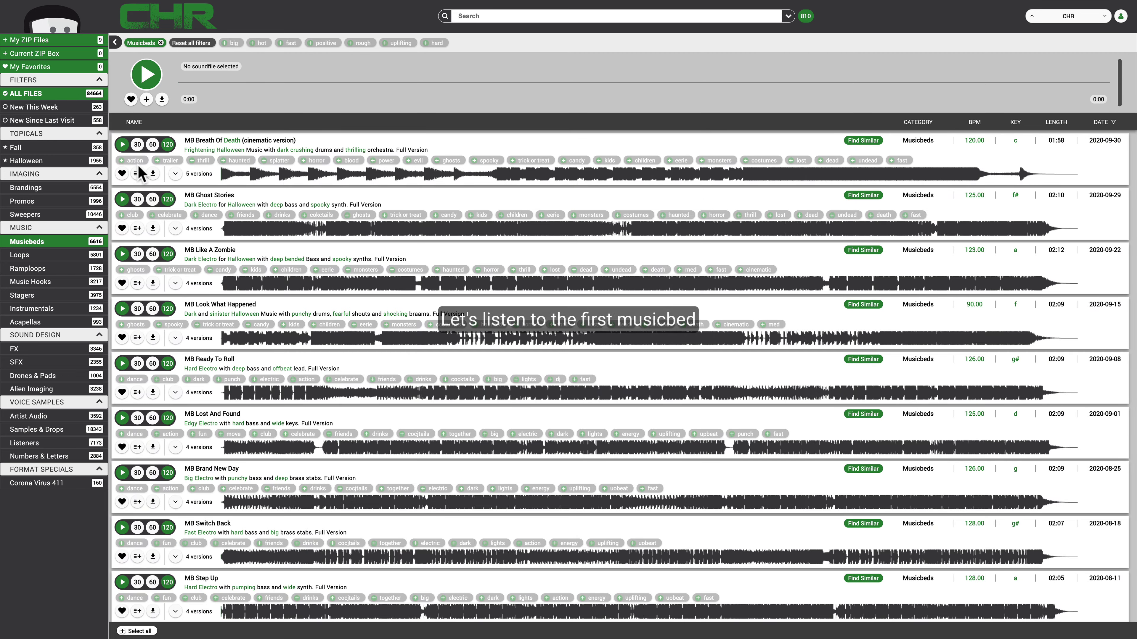
- Play and seek MB Breath Of Death, then list its 98 similar musicbeds
left_click(122, 145)
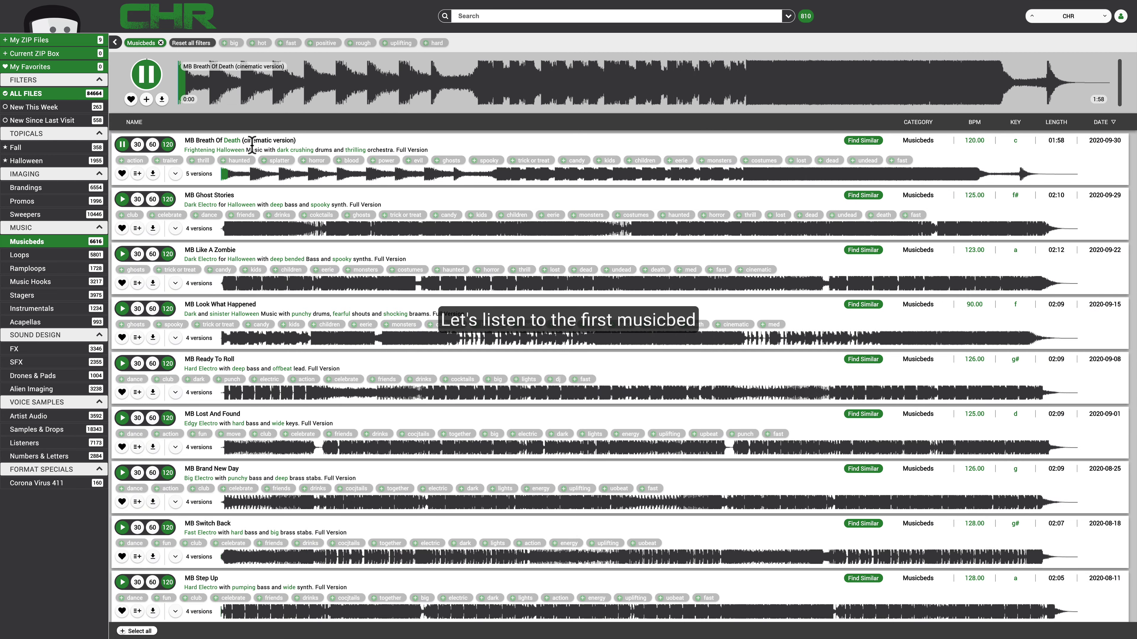
left_click(476, 87)
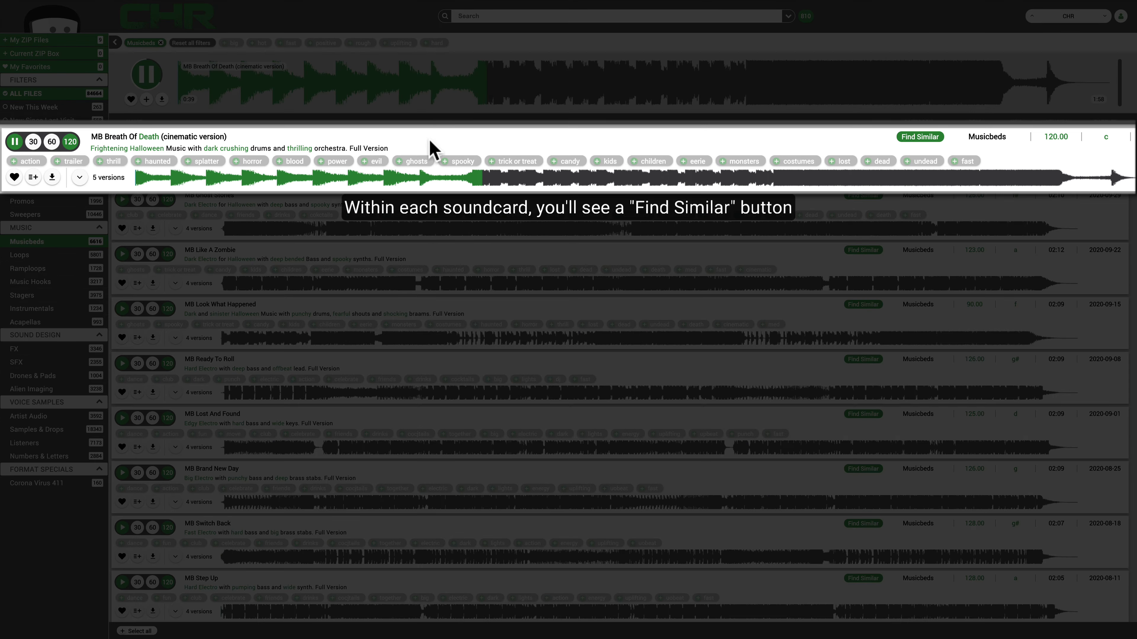
left_click(913, 138)
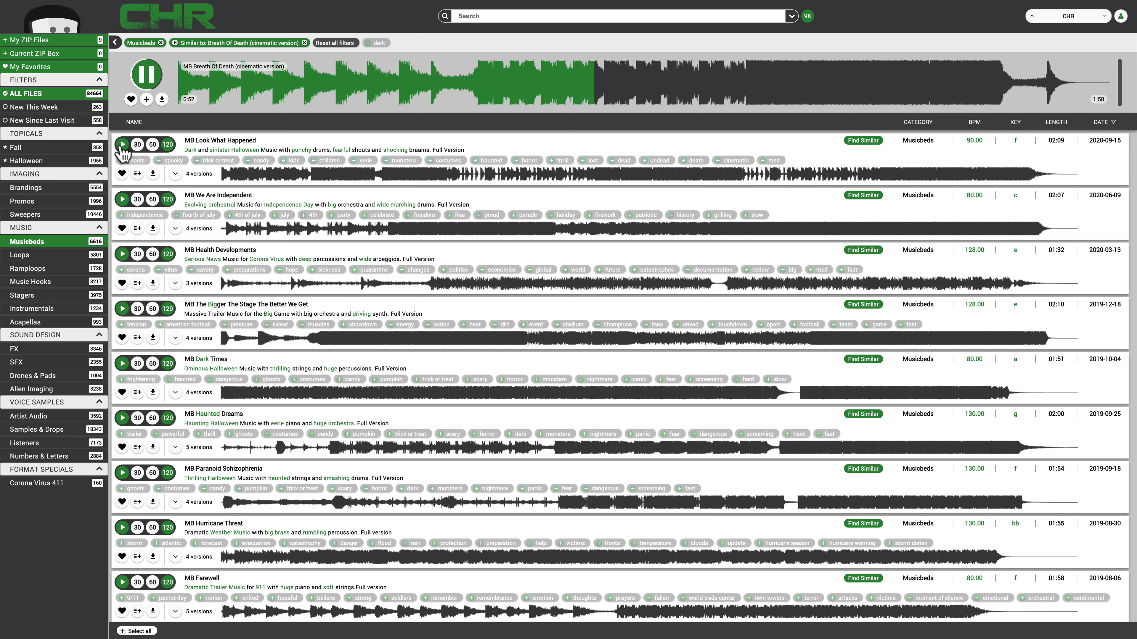
- Play MB Look What Happened and skip ahead through it twice
left_click(122, 145)
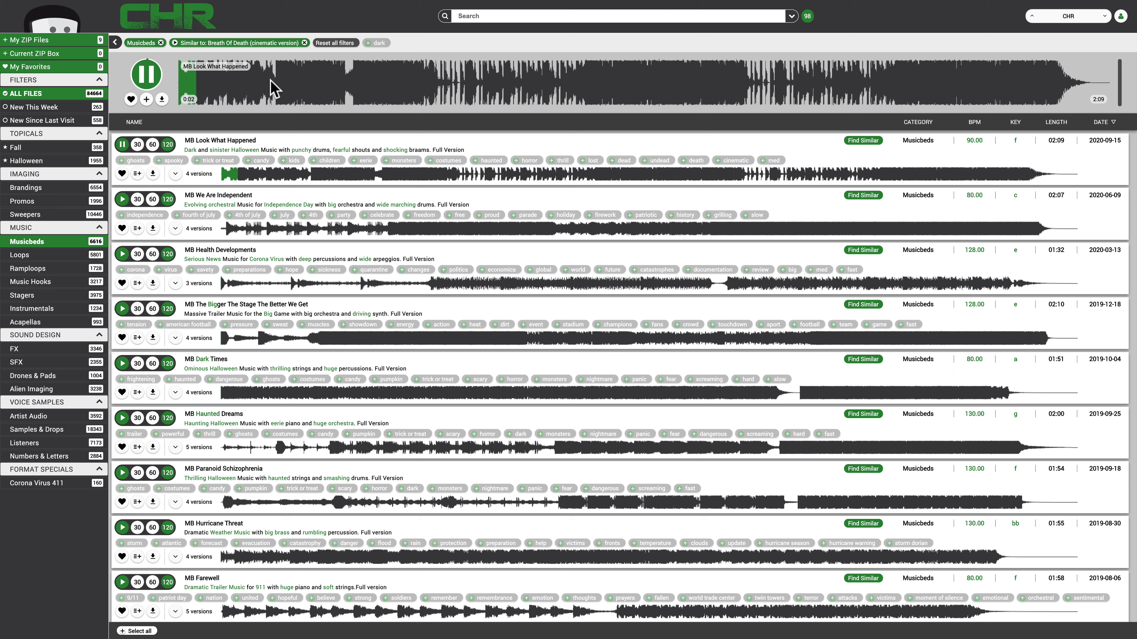
left_click(276, 87)
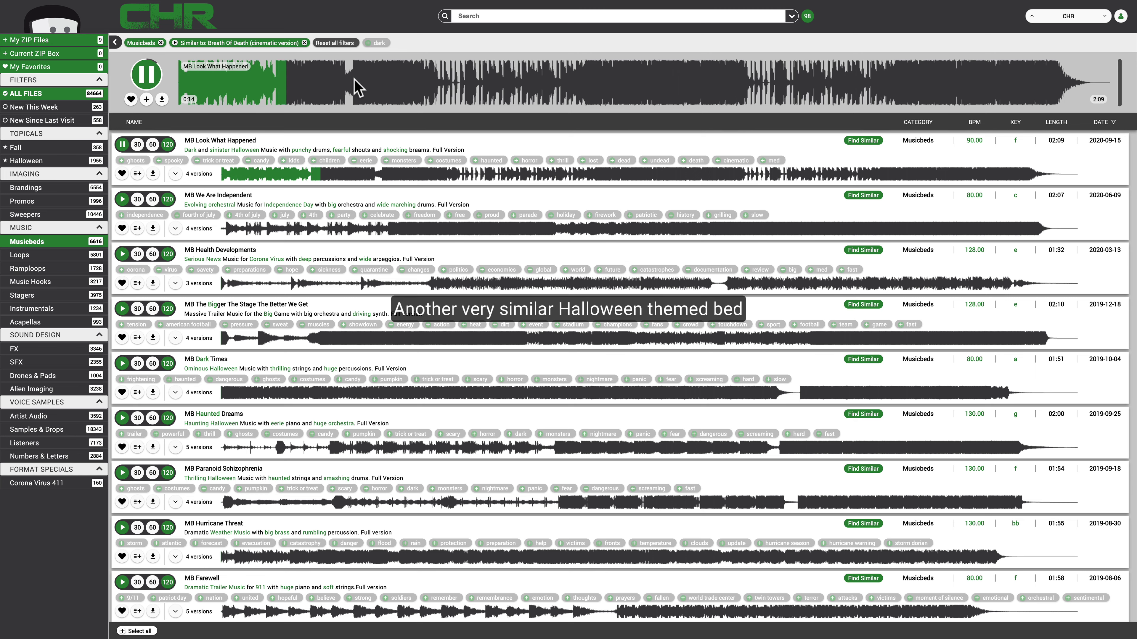
left_click(353, 87)
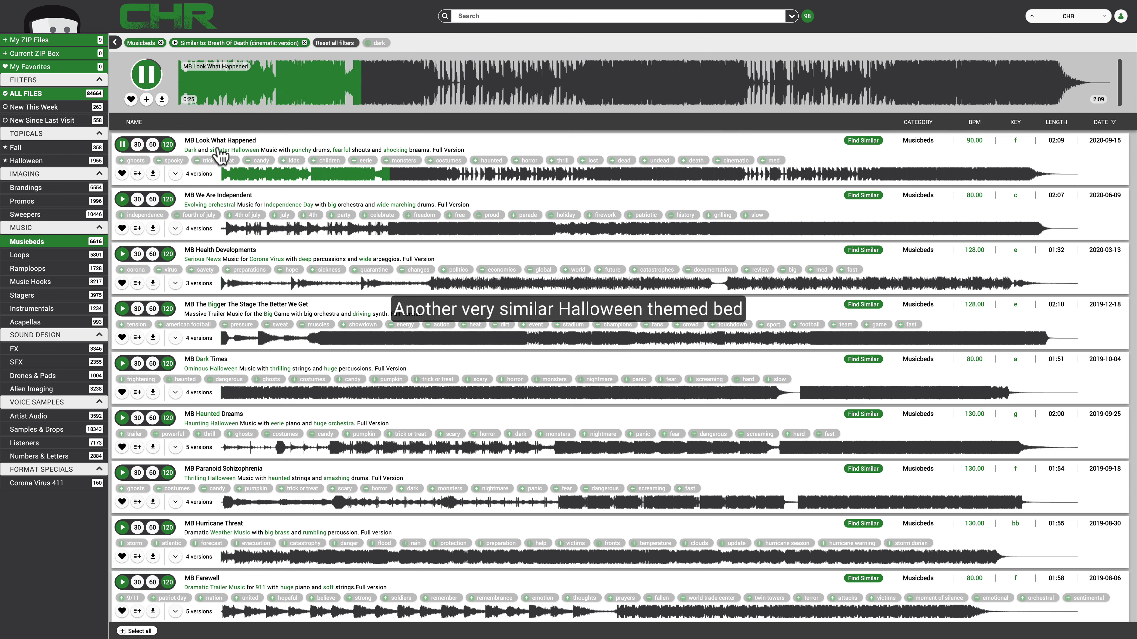
- Play MB We Are Independent, skip ahead, and pause it at 0:30
left_click(122, 199)
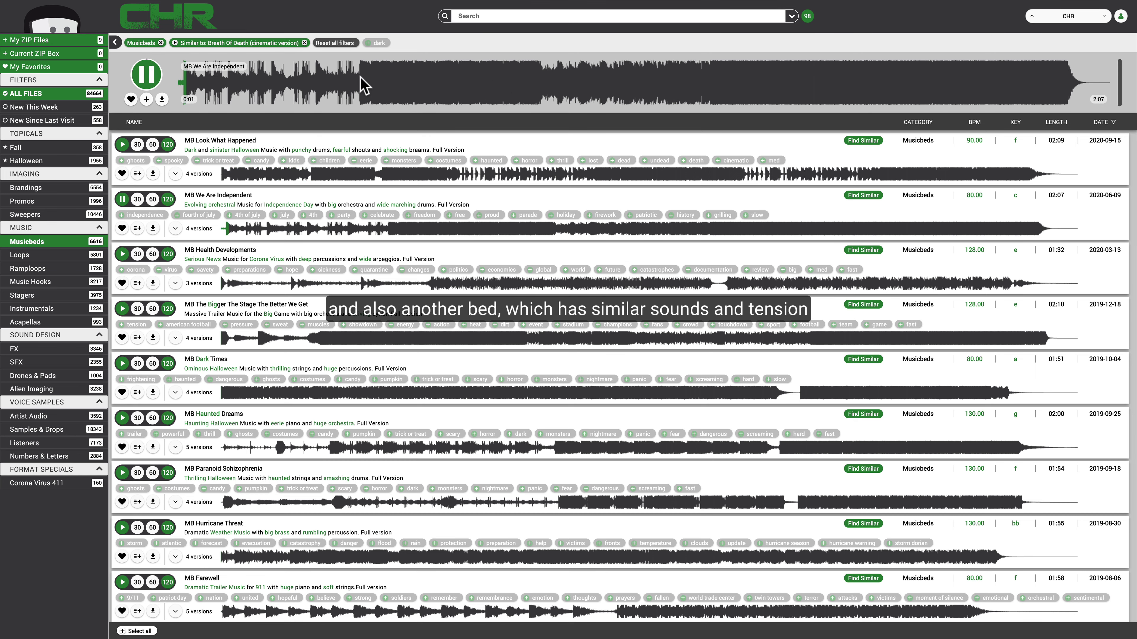
left_click(363, 85)
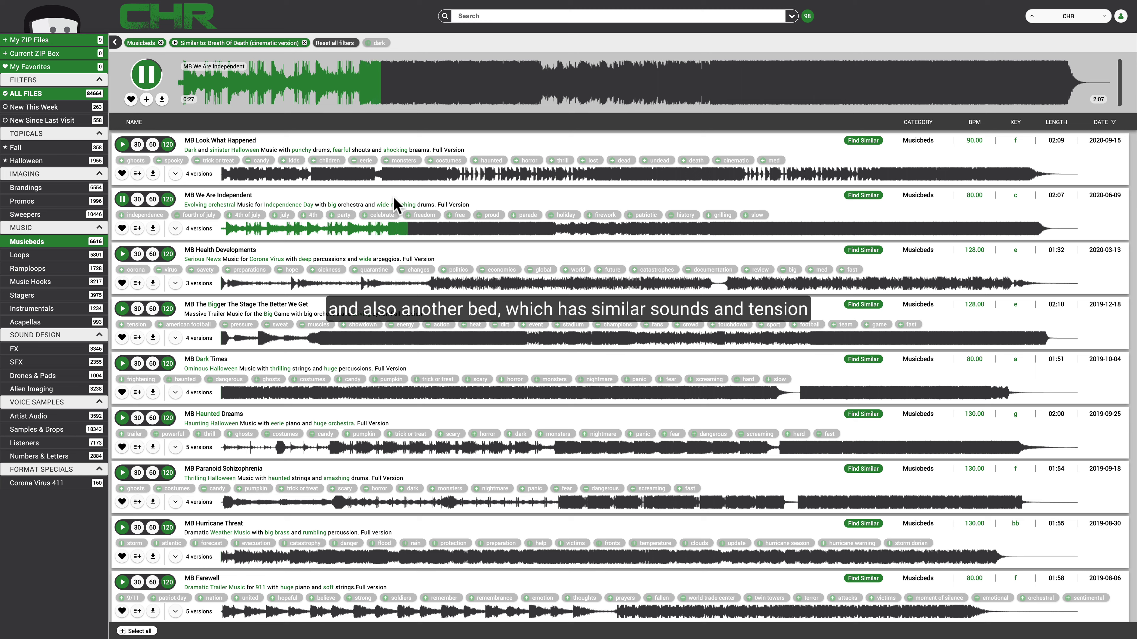
left_click(123, 201)
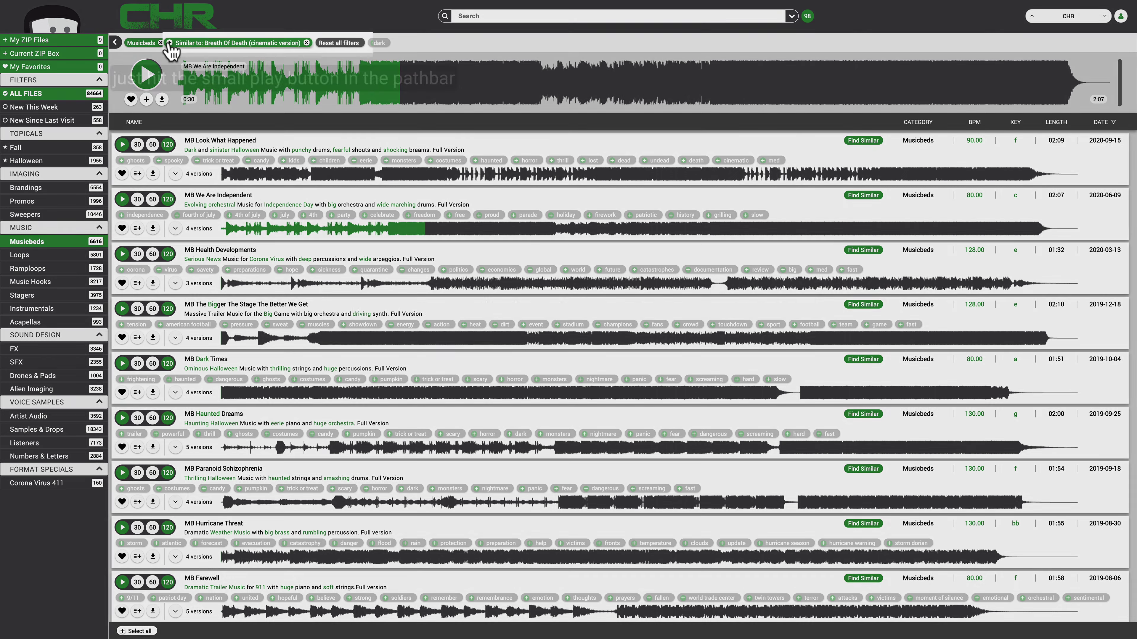
- Switch Breath Of Death matches to Loops, play LP Horrortrip, then remove the similarity filter
left_click(174, 43)
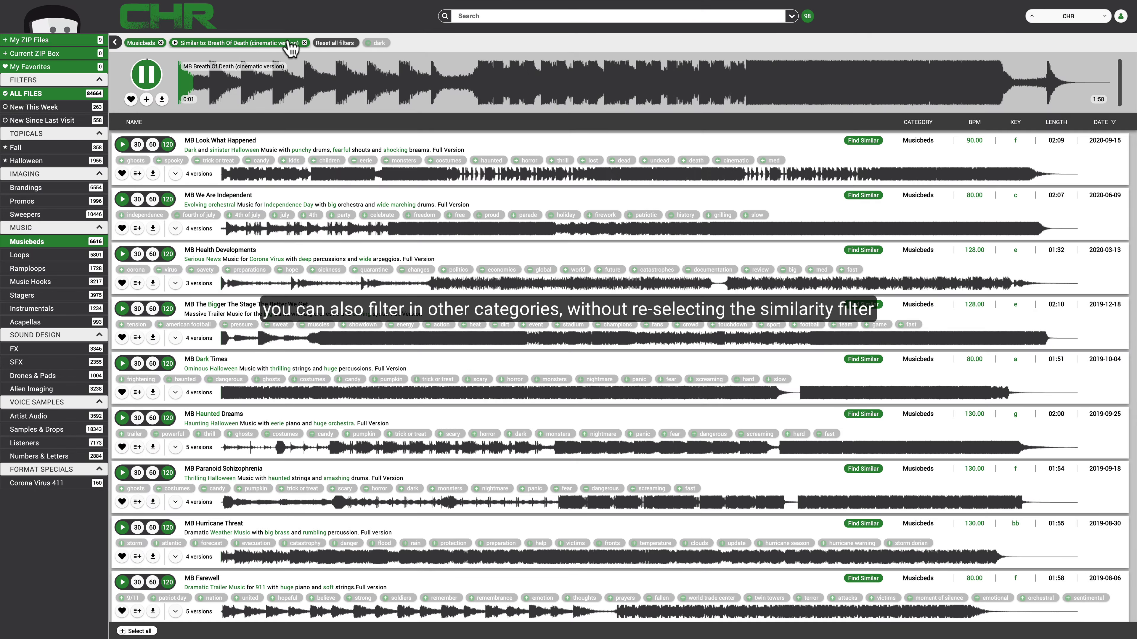
left_click(161, 43)
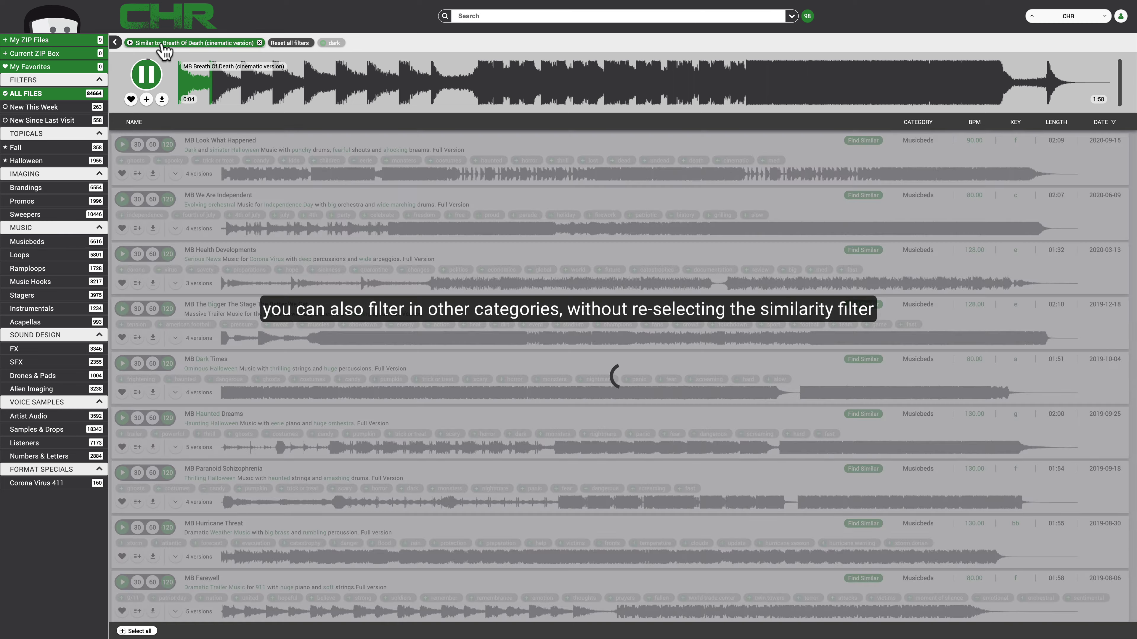
left_click(55, 259)
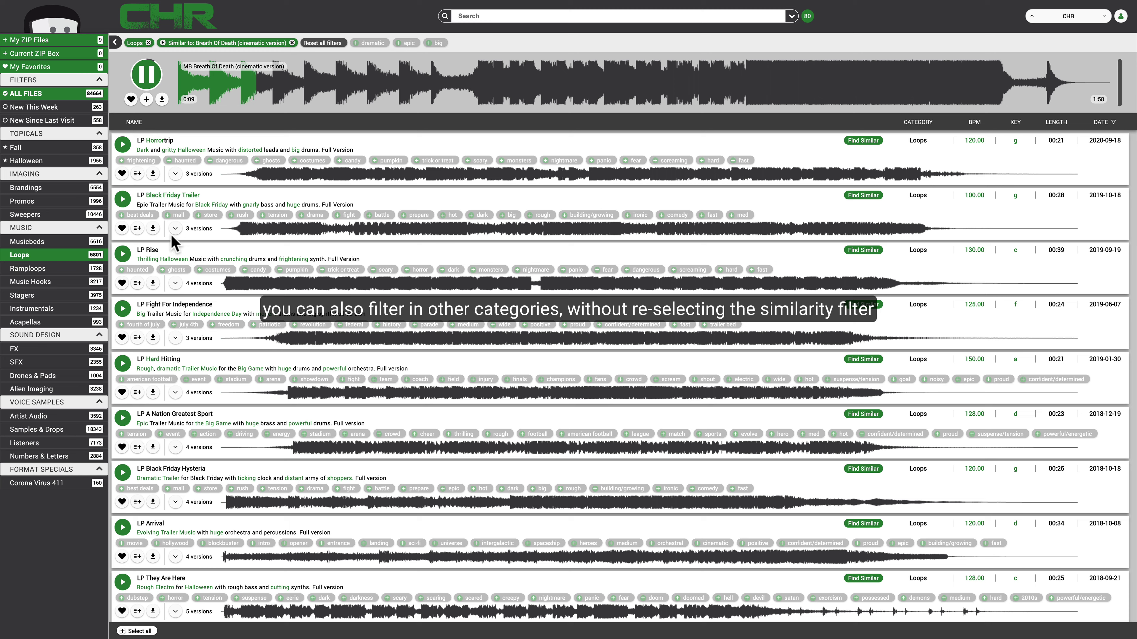
left_click(123, 145)
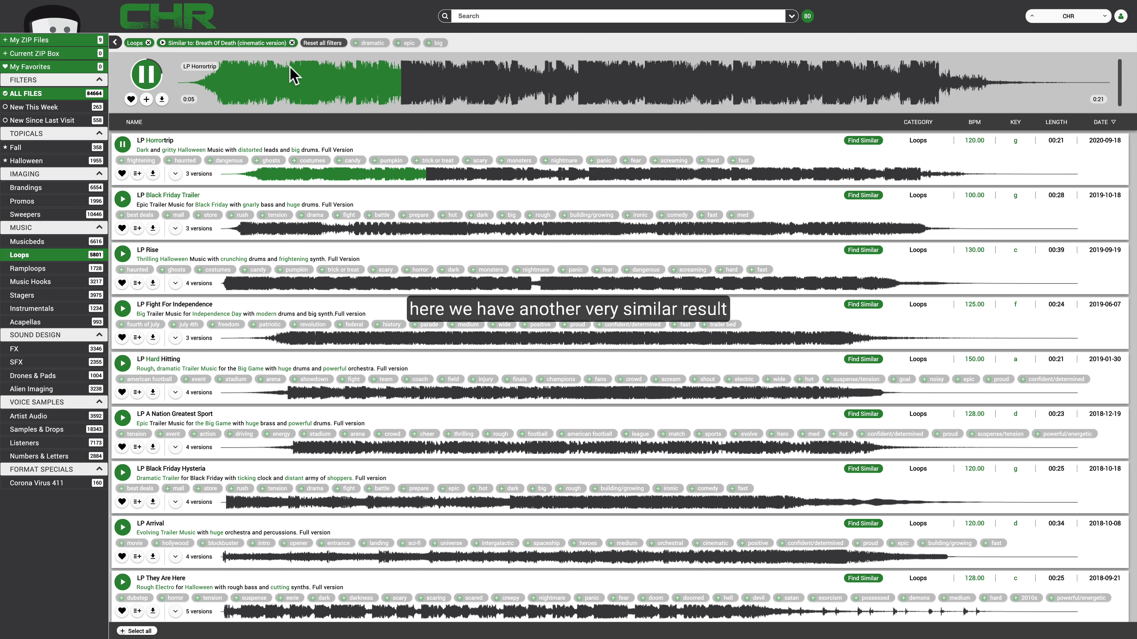
left_click(292, 43)
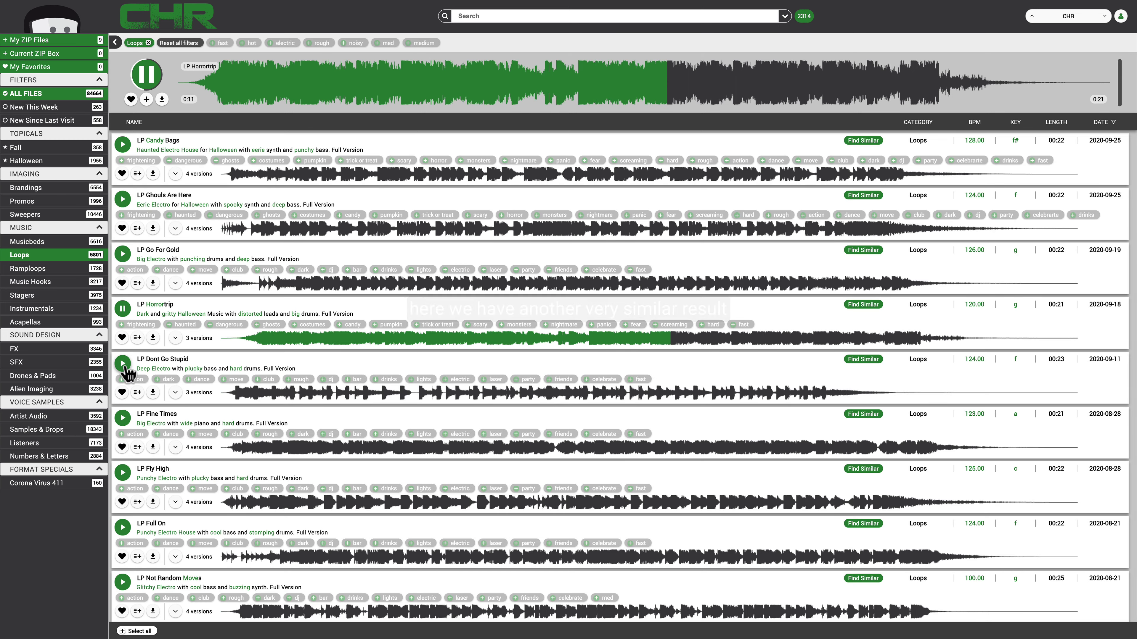
- Play LP Dont Go Stupid and list the 331 musicbeds similar to it
left_click(122, 364)
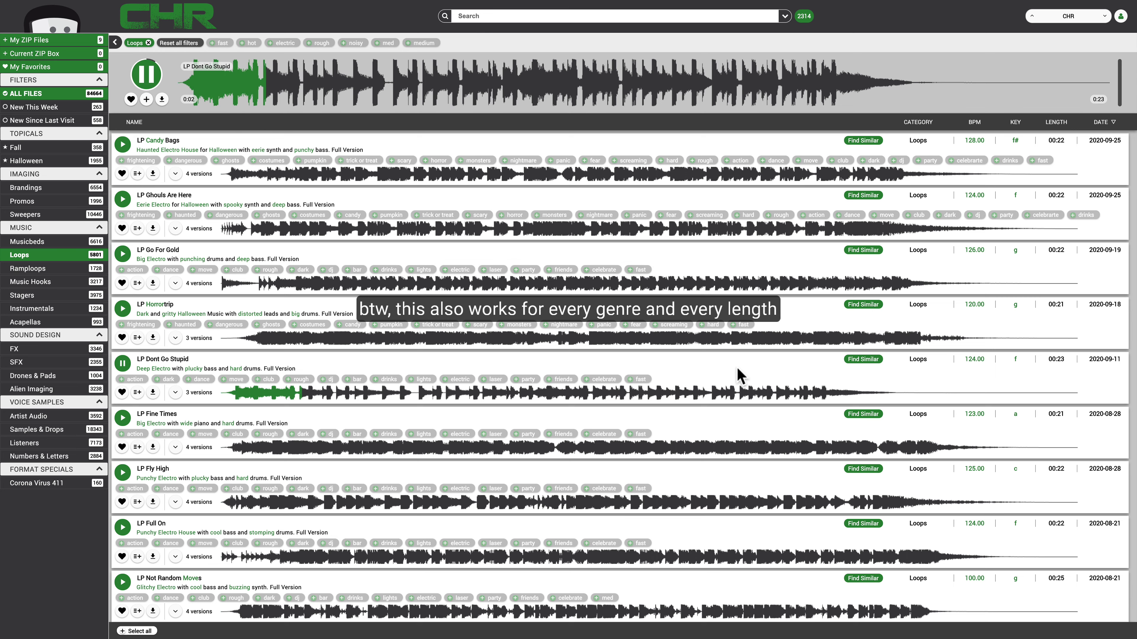
left_click(860, 361)
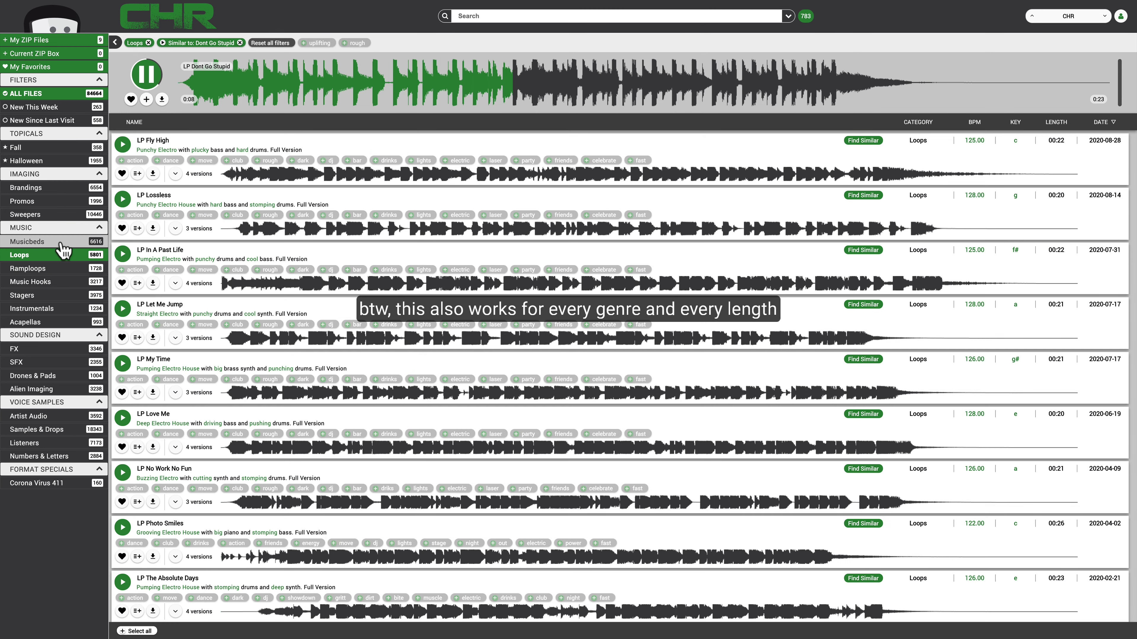
left_click(63, 243)
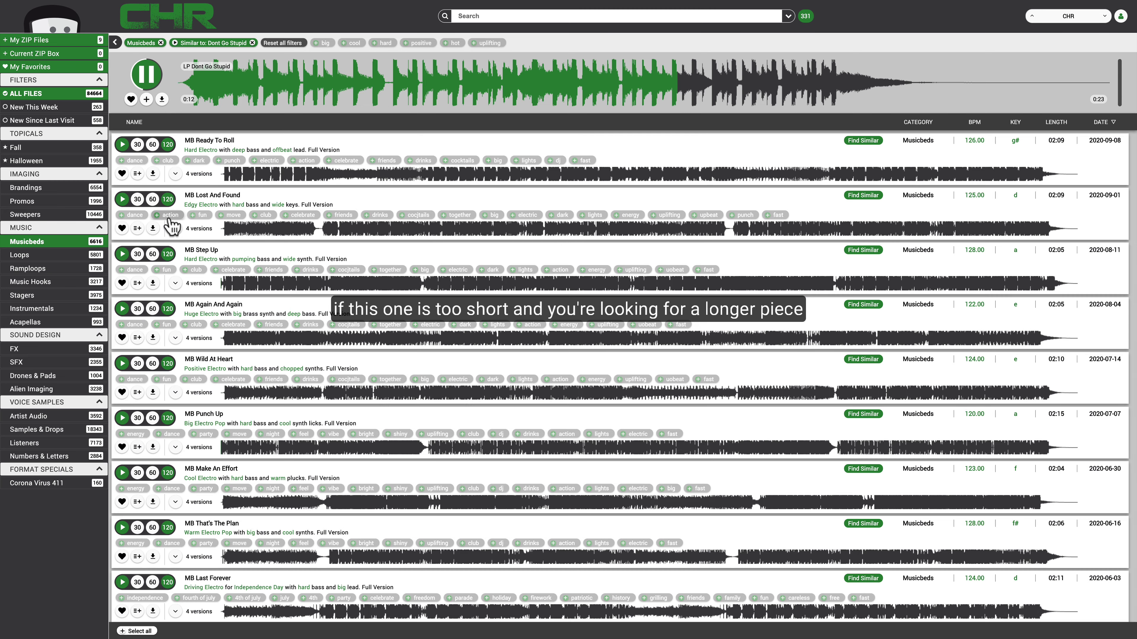
- Audition MB Ready To Roll with a skip ahead, then play MB Lost And Found
left_click(122, 145)
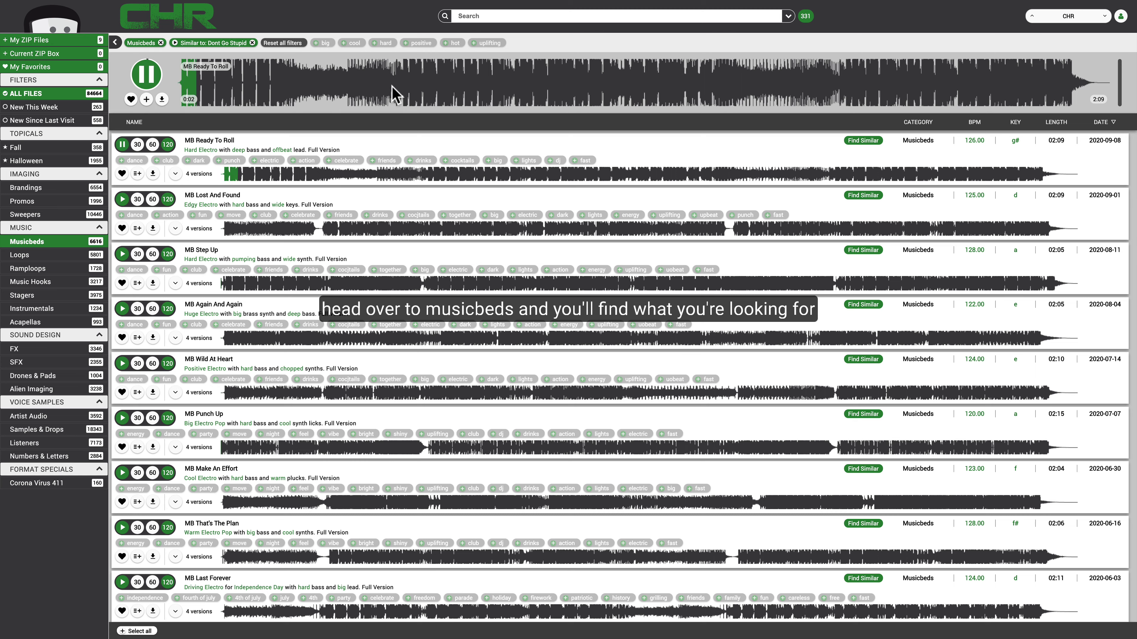
left_click(403, 80)
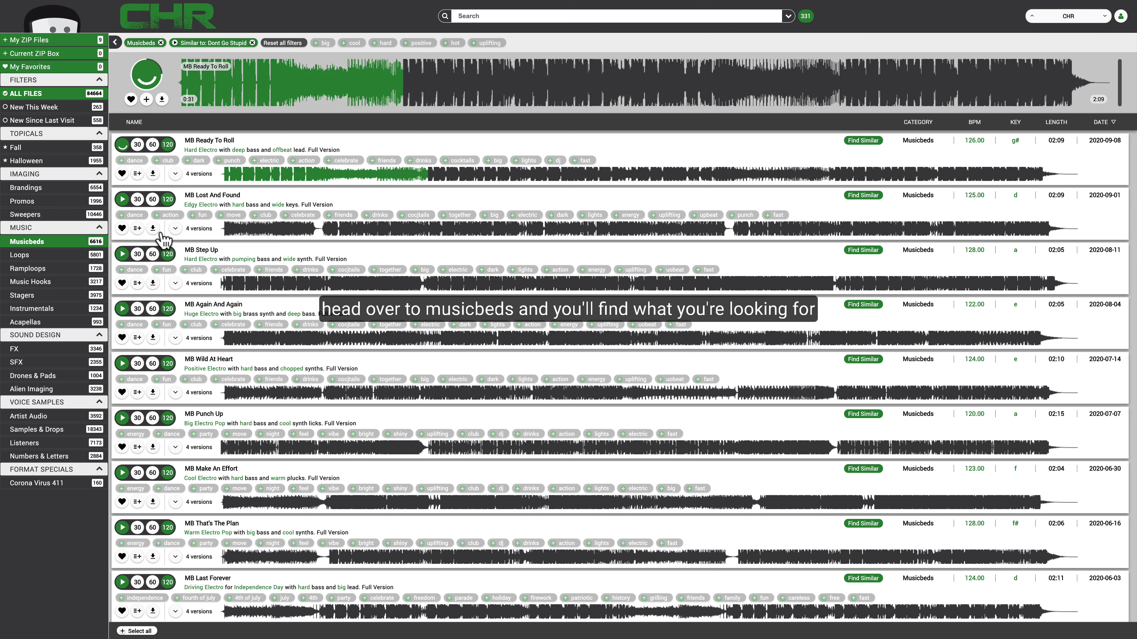
left_click(121, 200)
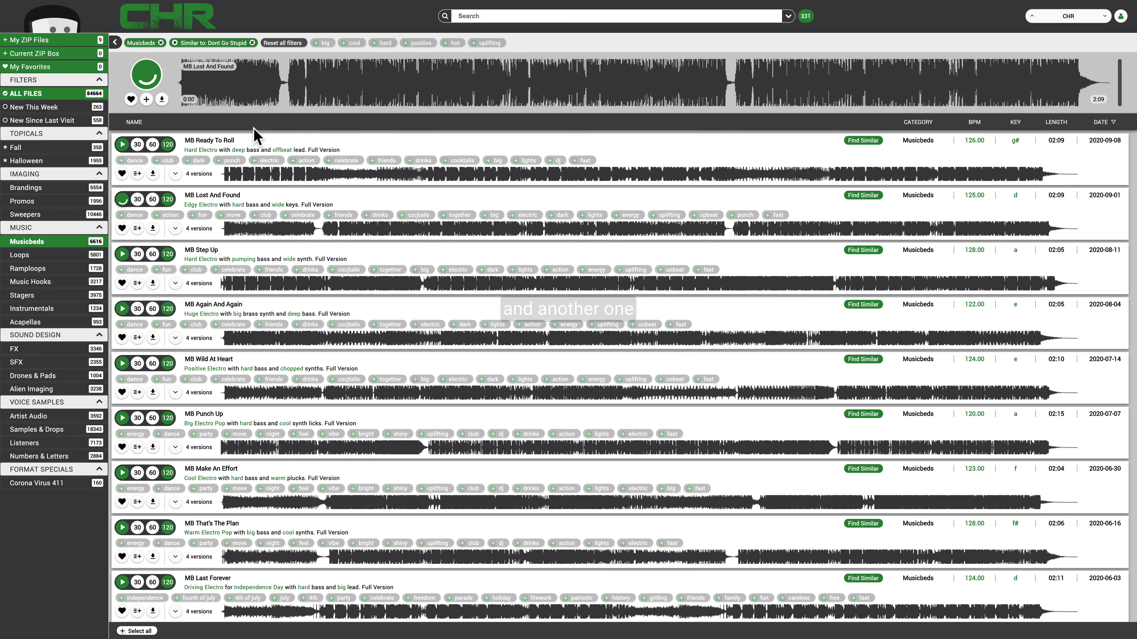
- Skip ahead in Lost And Found, reset all filters, then choose the Drones & Pads category
left_click(288, 75)
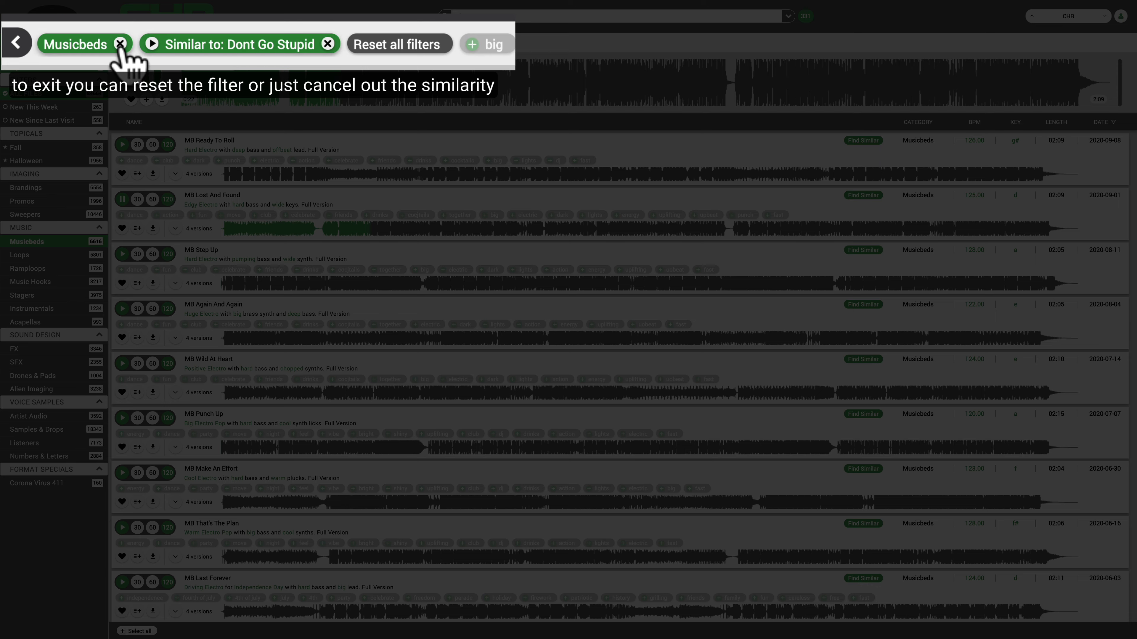
left_click(395, 43)
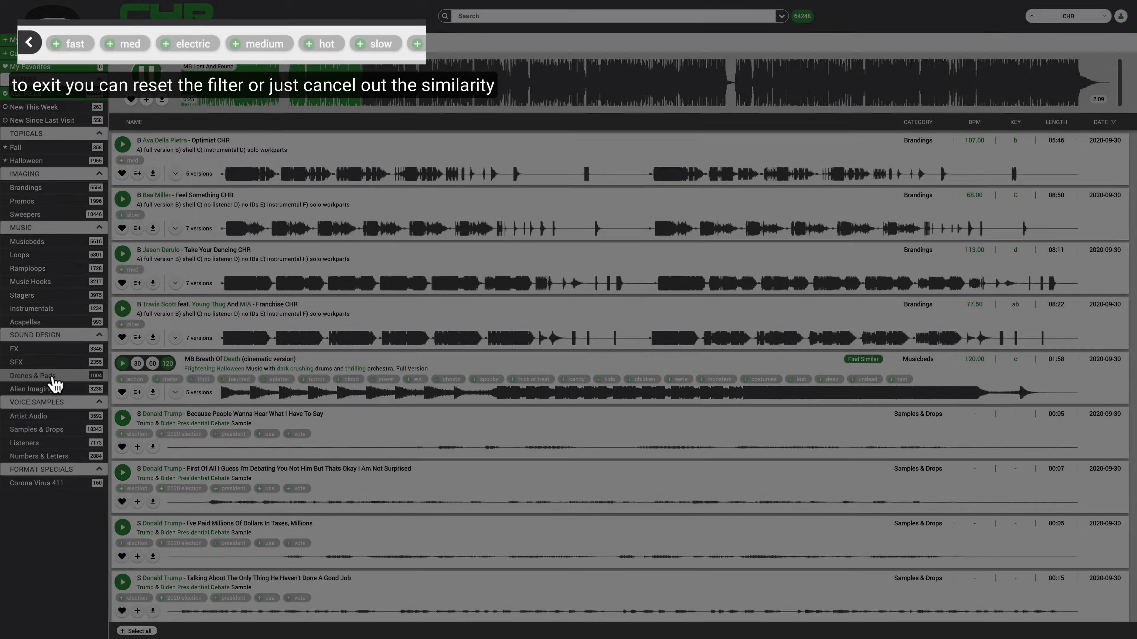
left_click(53, 378)
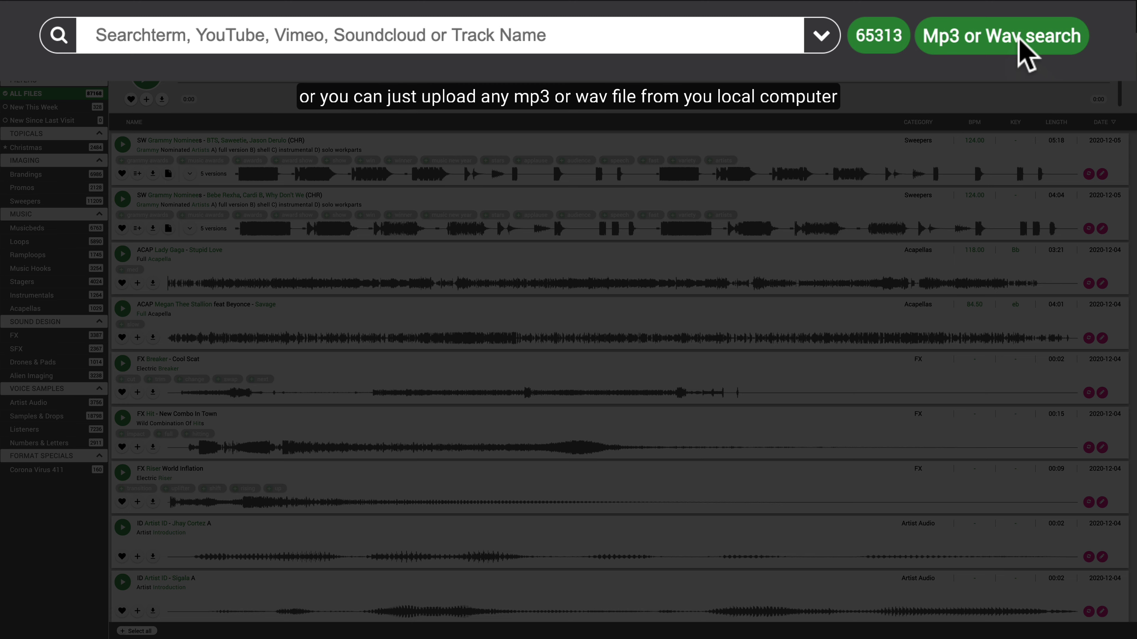
- Filter to Musicbeds and search with a pasted YouTube link, returning 15 similar beds
left_click(39, 232)
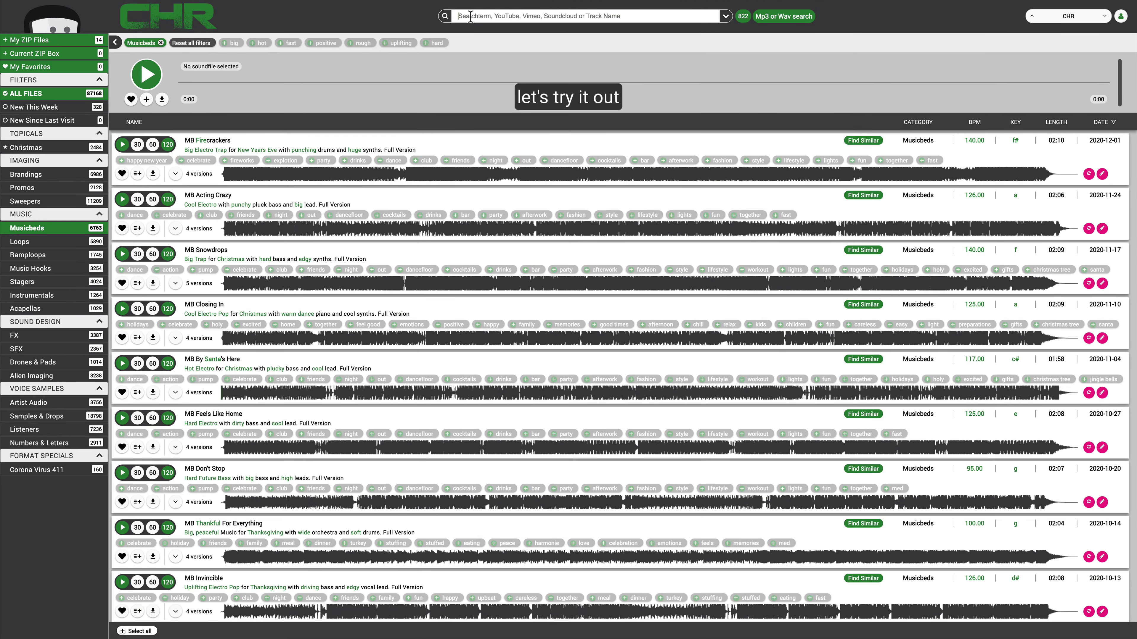
left_click(470, 16)
type("https://www.youtube.com/watch?v=mAn7O1JCsiQ&ab_channel=MrEazi")
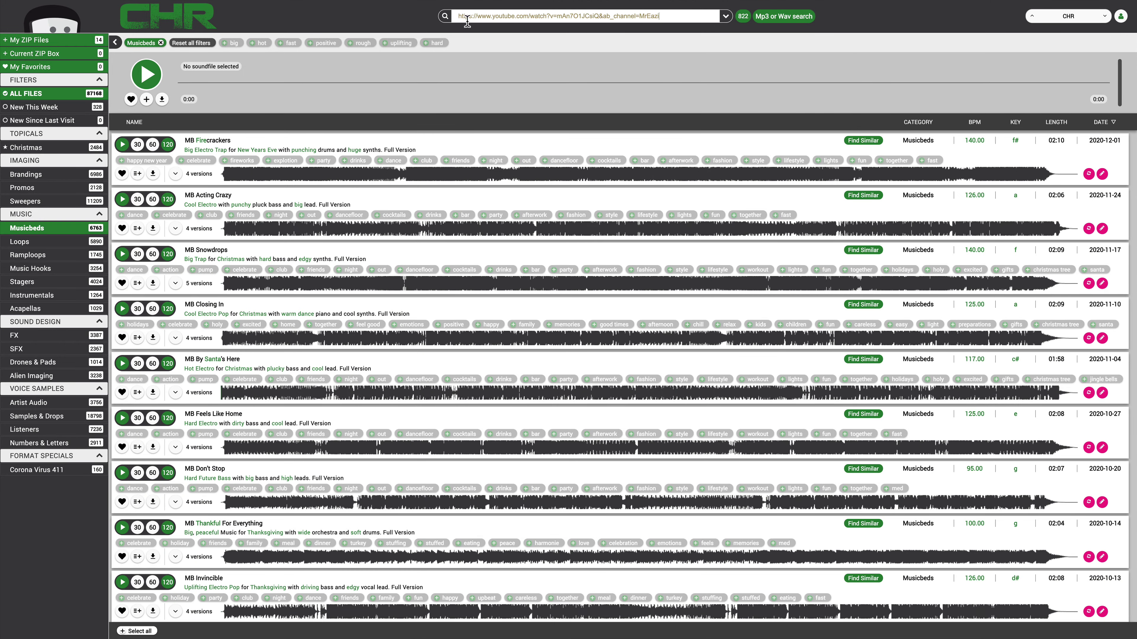
left_click(451, 19)
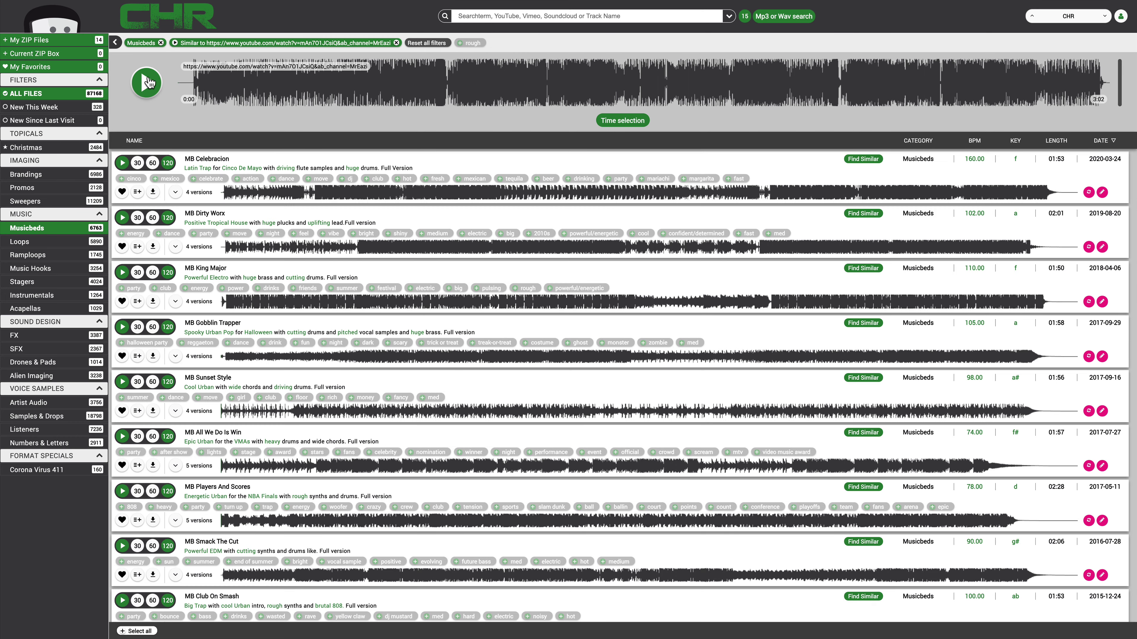
left_click(148, 82)
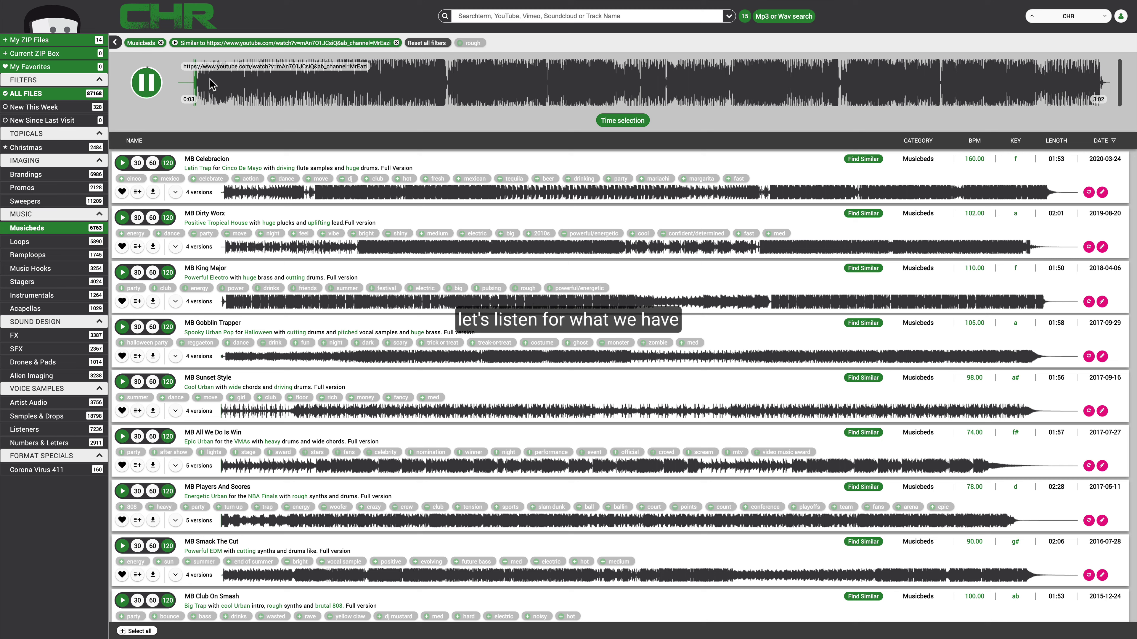
left_click(349, 94)
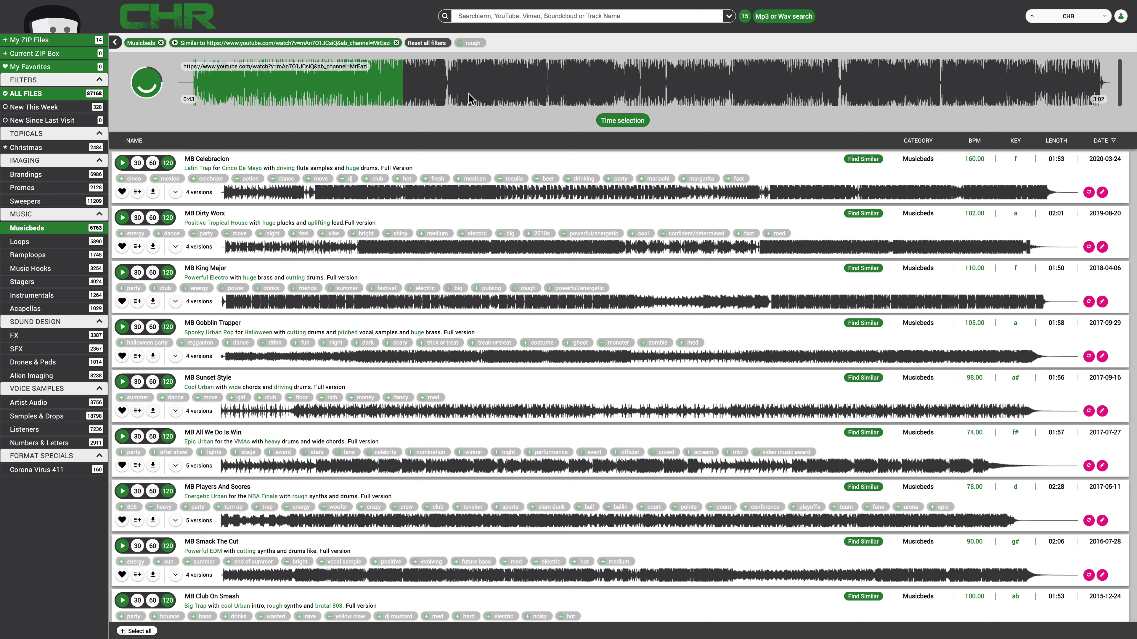
left_click(481, 84)
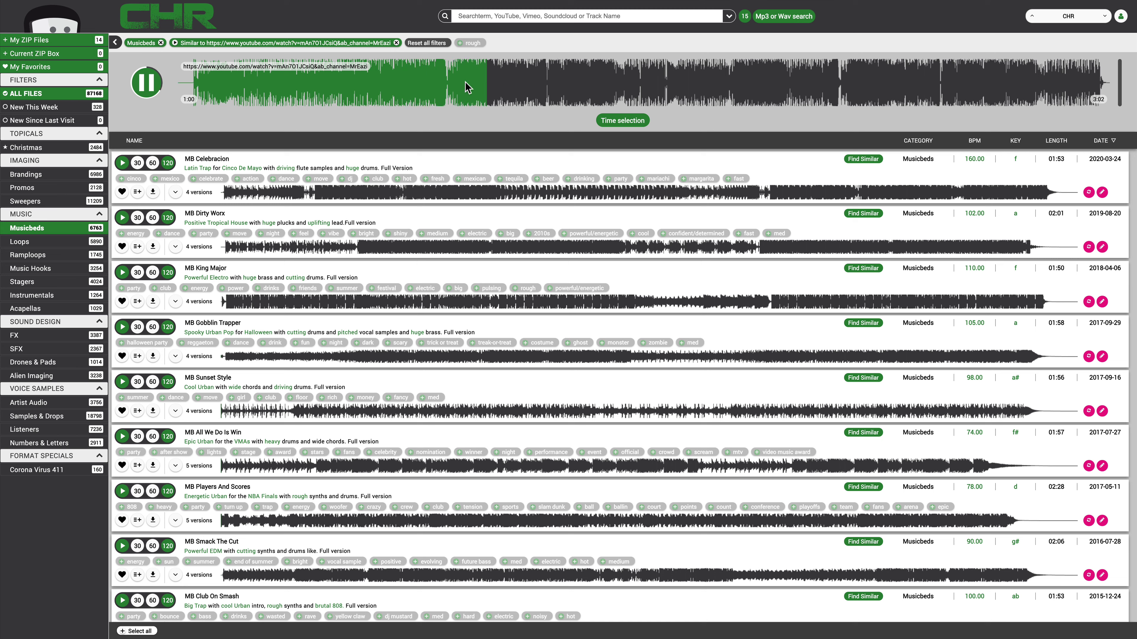
left_click(515, 84)
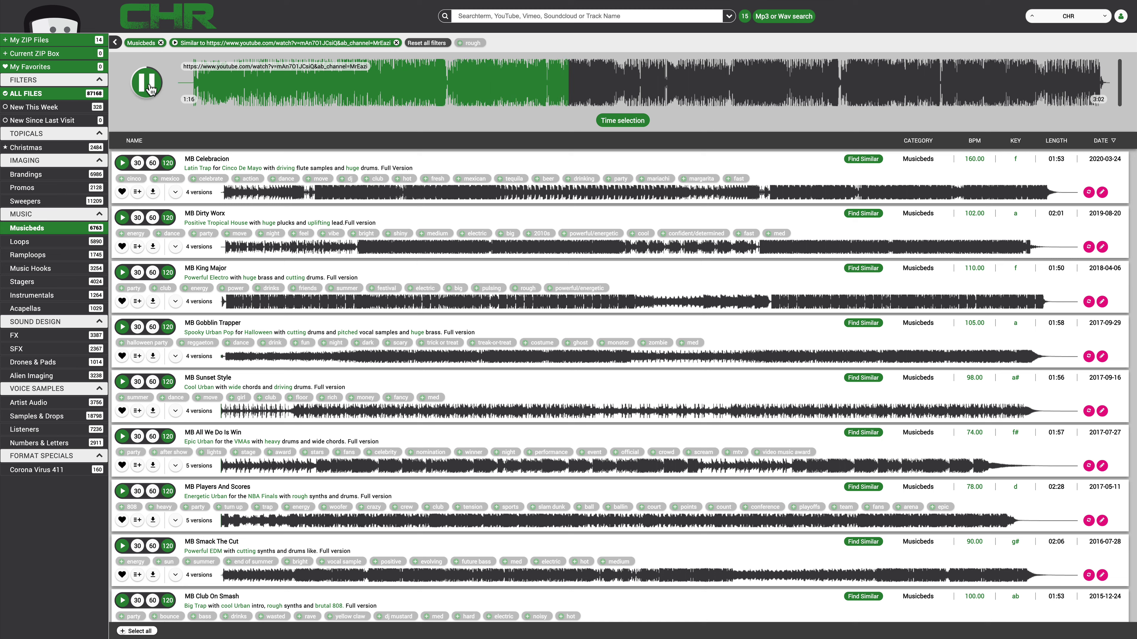
left_click(150, 90)
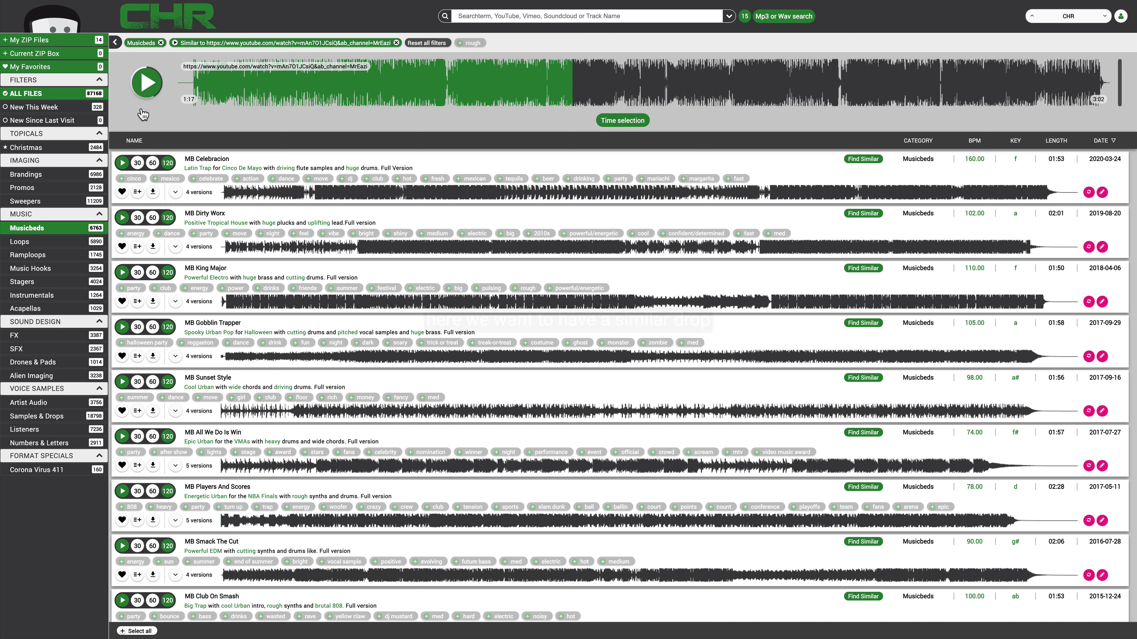
left_click(235, 192)
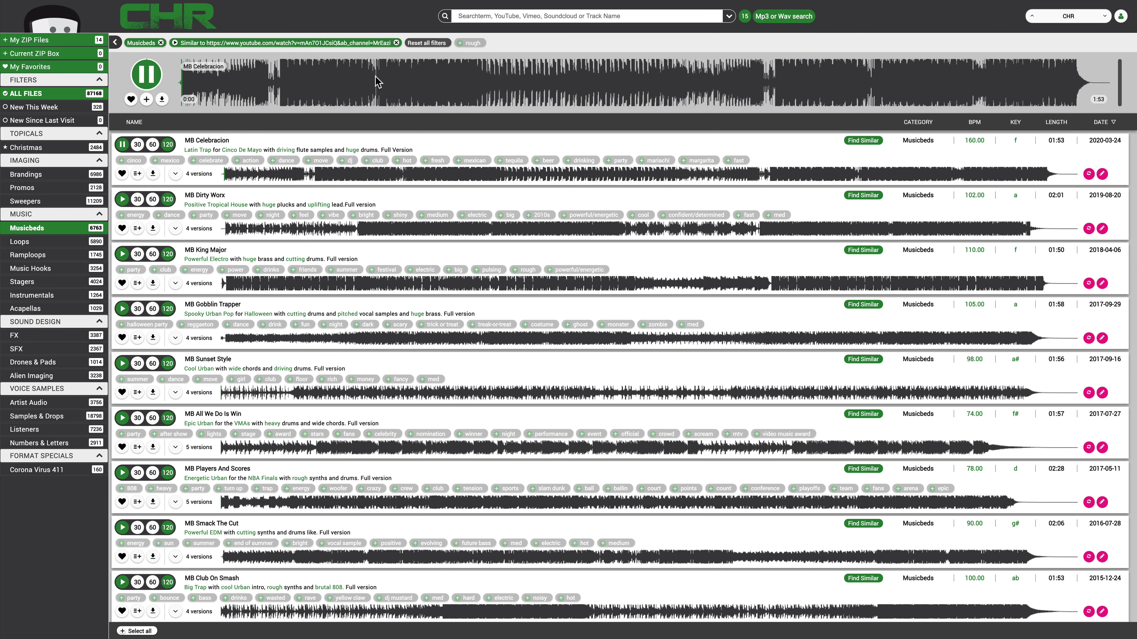
left_click(281, 76)
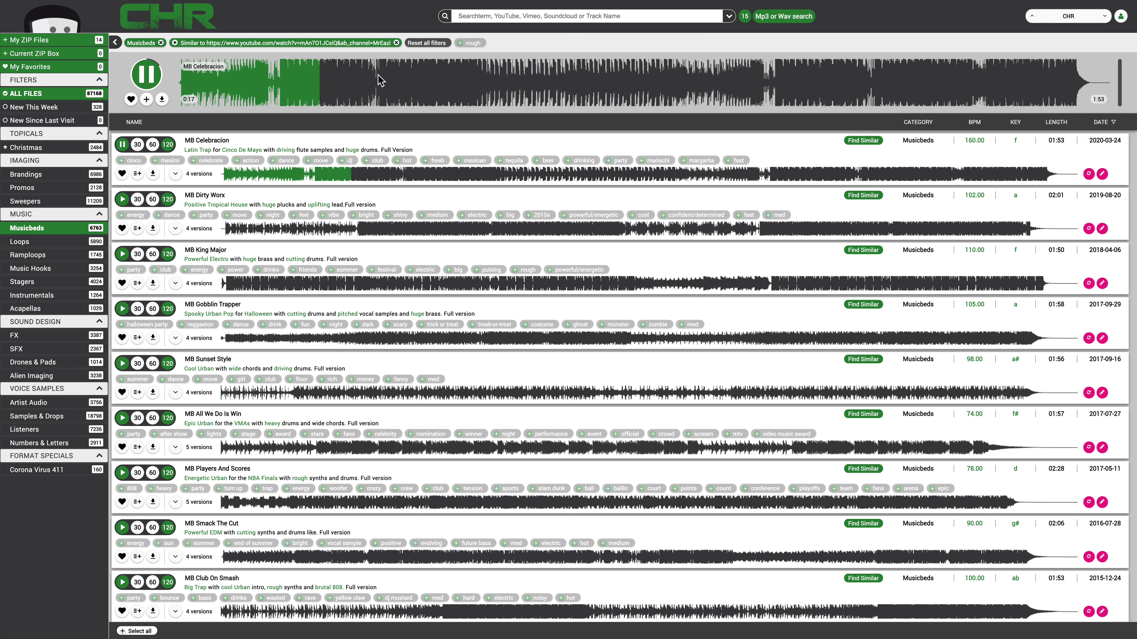
left_click(149, 75)
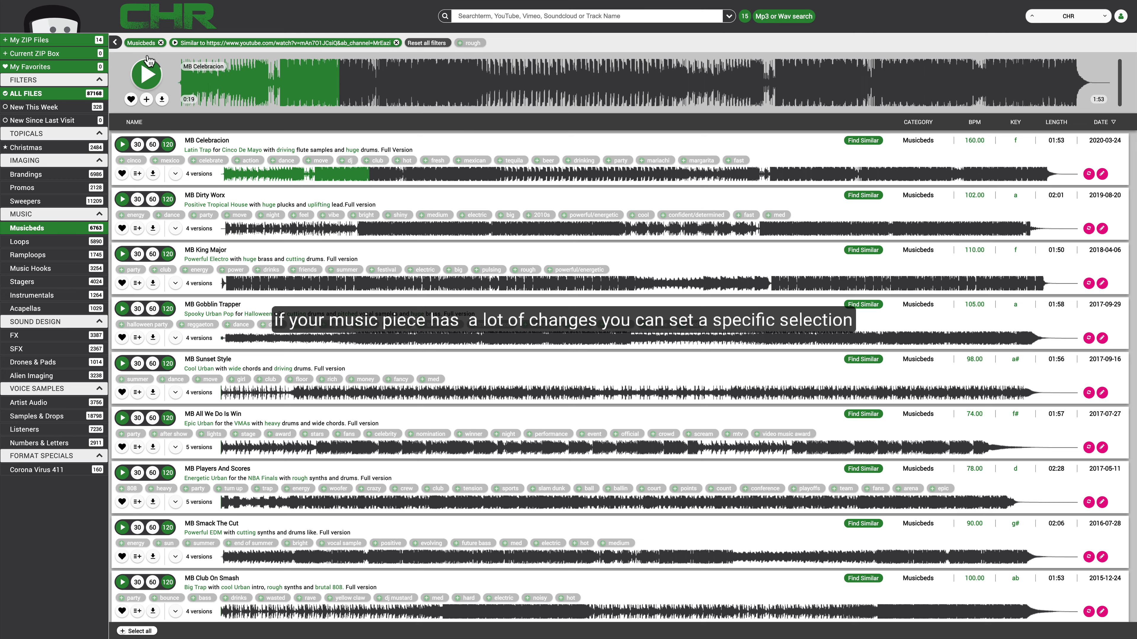
left_click(175, 43)
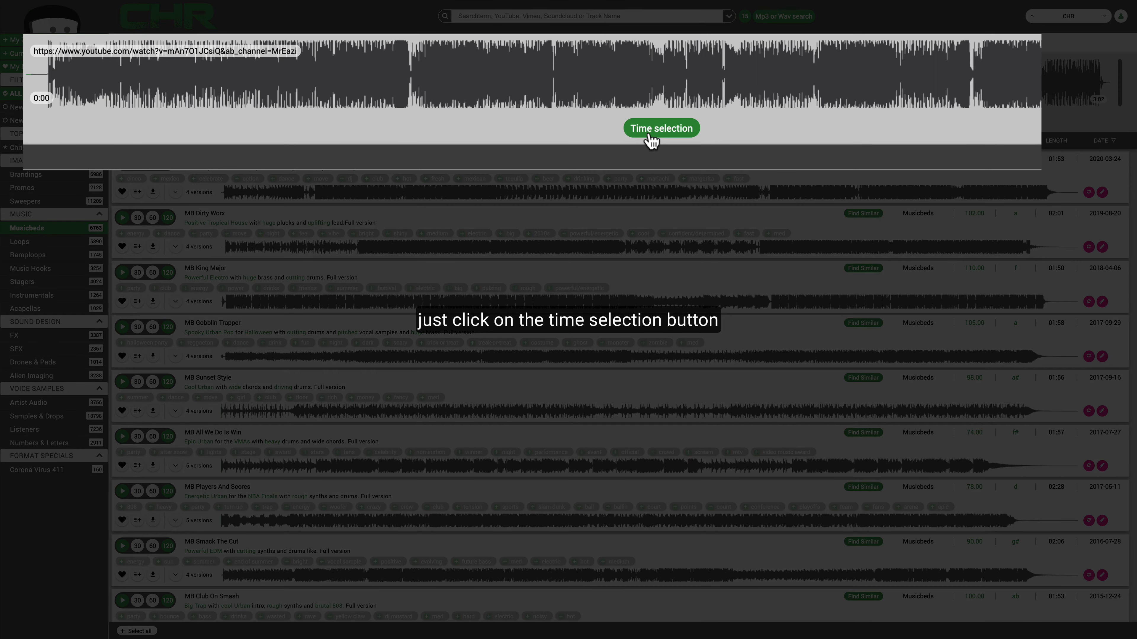
- Narrow the YouTube reference's time range and search for similar musicbeds, e.g. MB Fly Little Bird
left_click(651, 140)
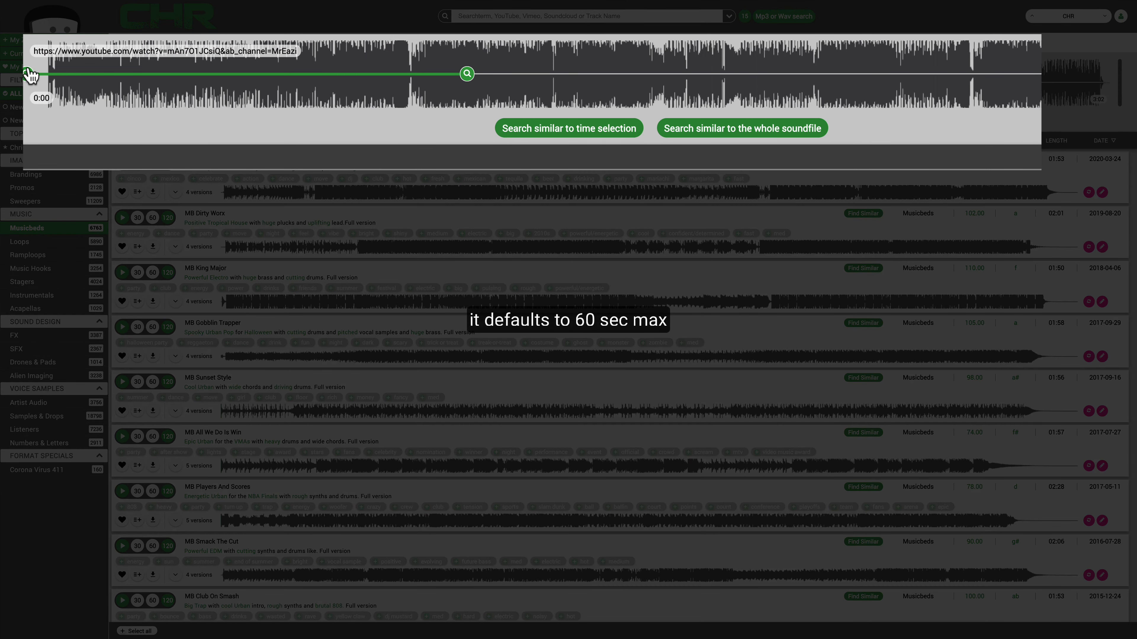
left_click_drag(29, 74, 649, 62)
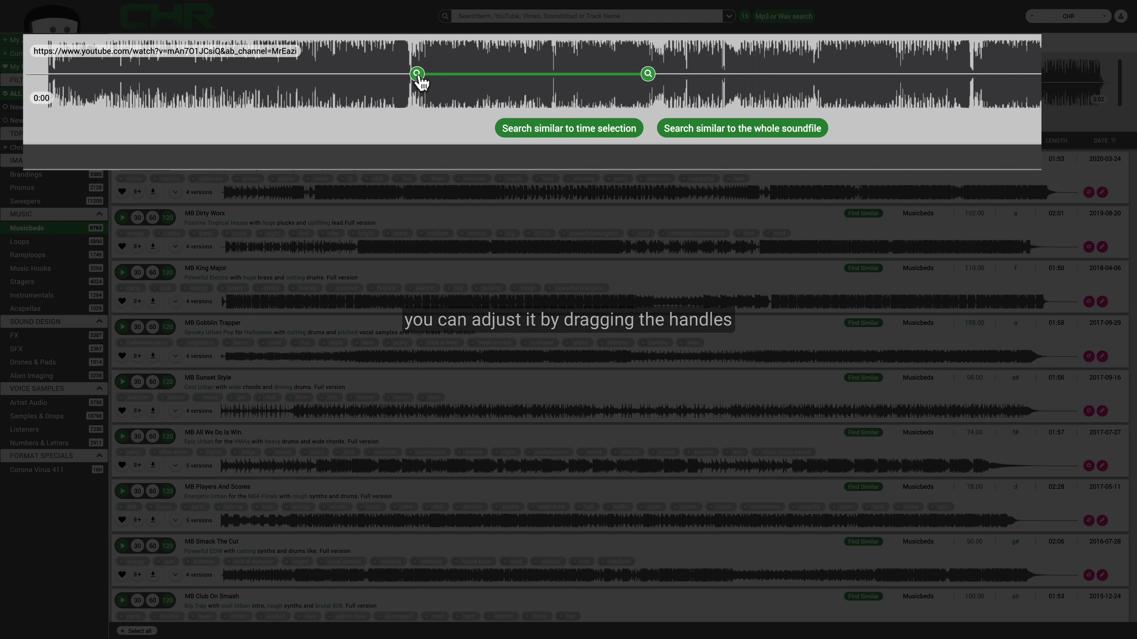
left_click_drag(417, 74, 554, 74)
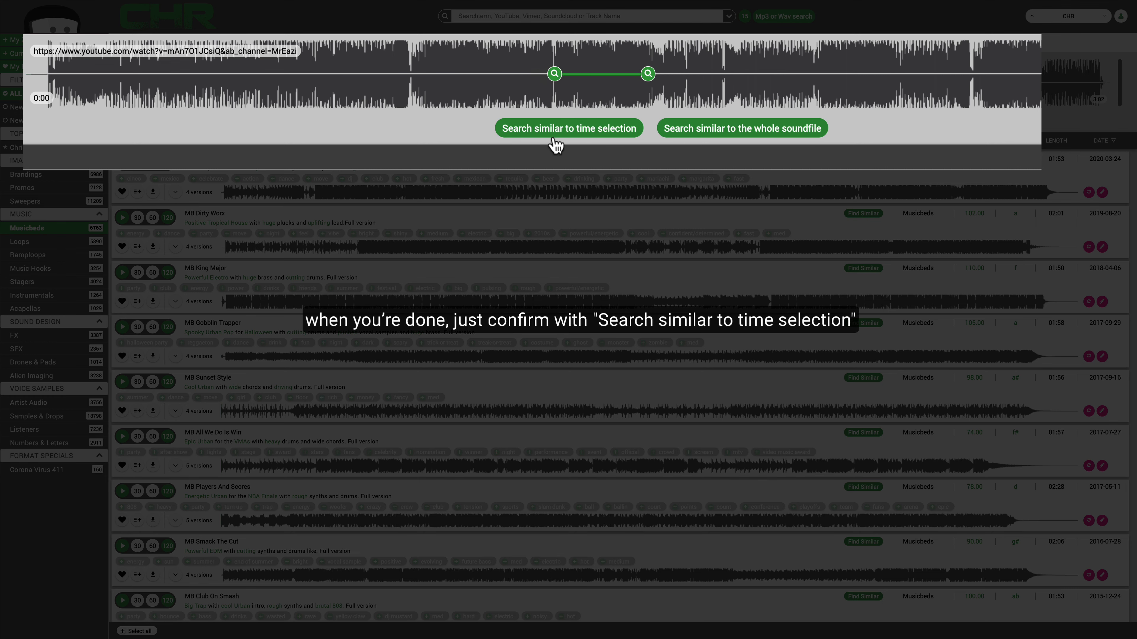
left_click(591, 132)
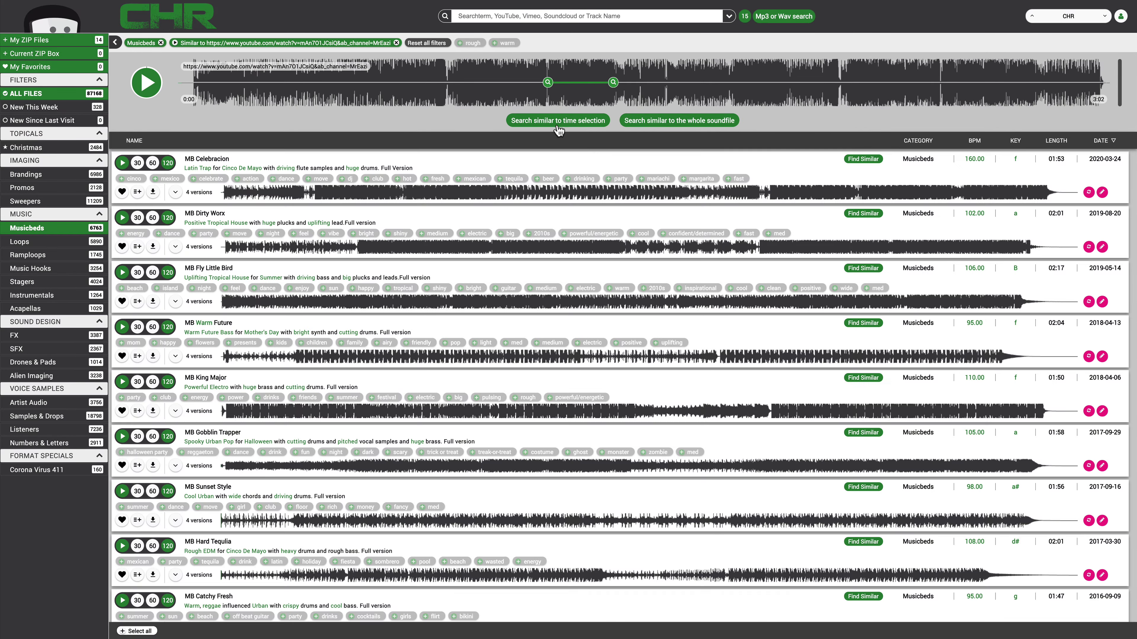
scroll(157, 377, "down", 2)
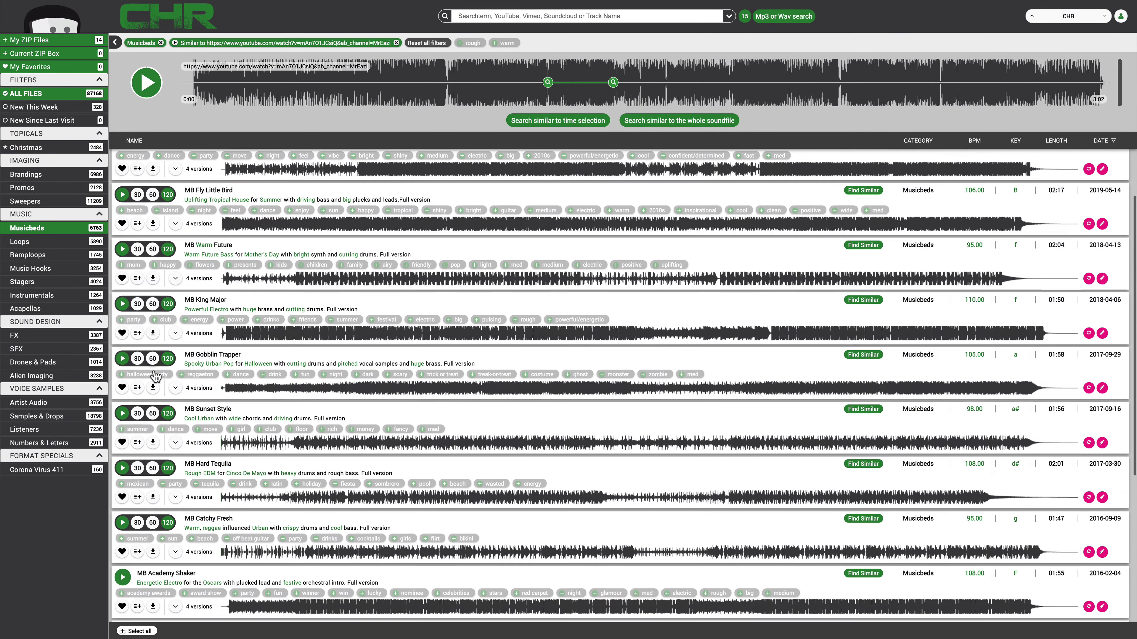
- Show Loops, play LP Kalm Down, search similar to the whole YouTube track, then remove the Loops filter
left_click(20, 244)
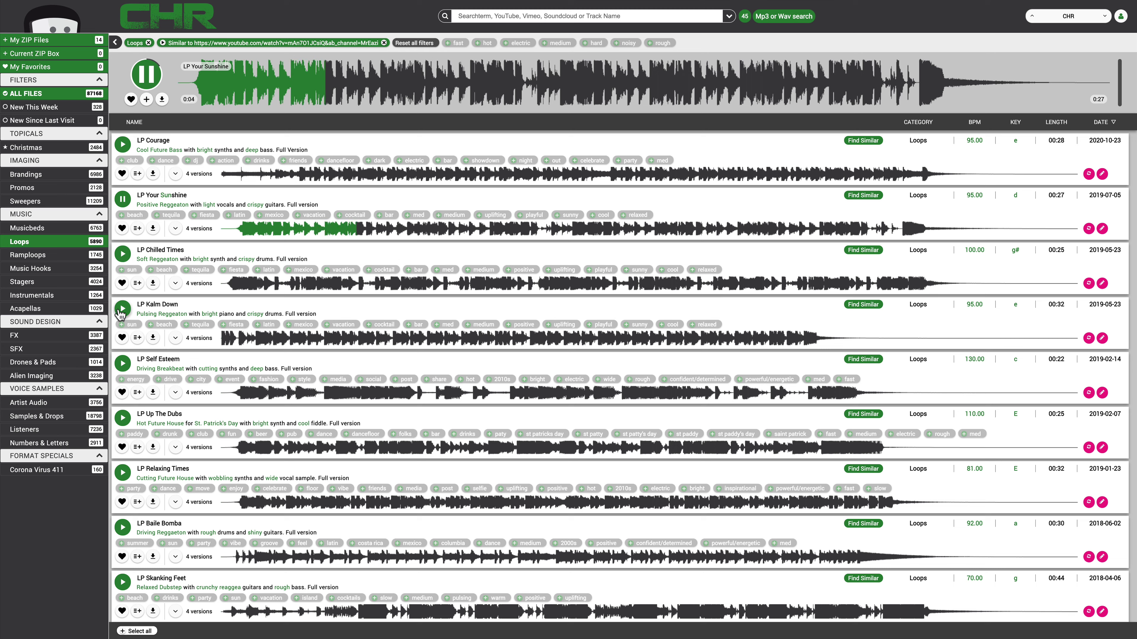
left_click(121, 309)
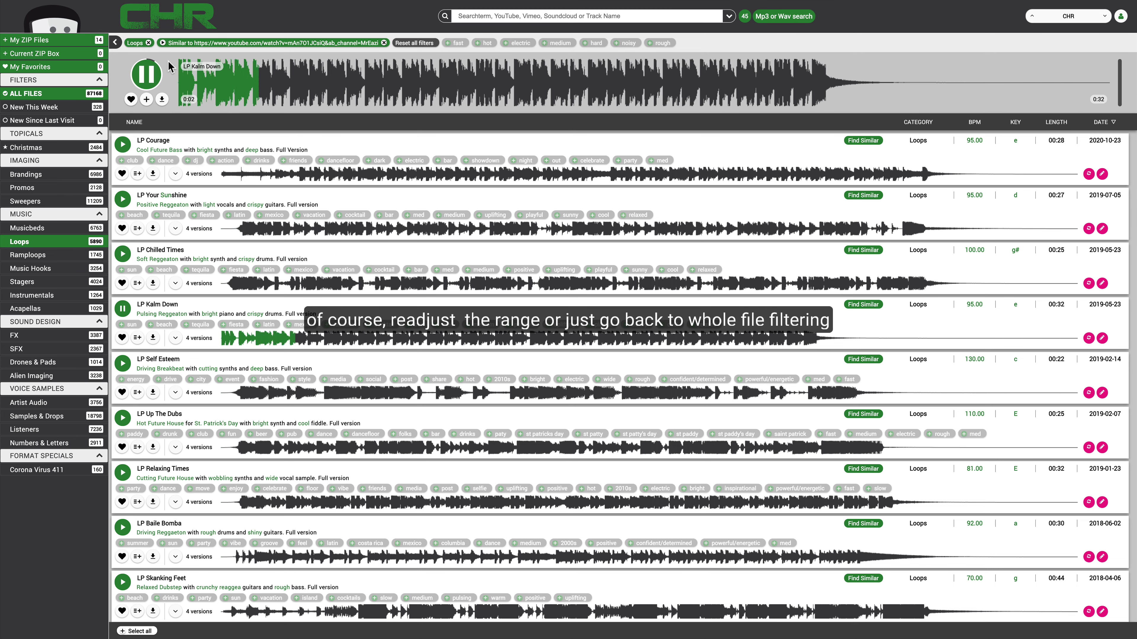
left_click(163, 43)
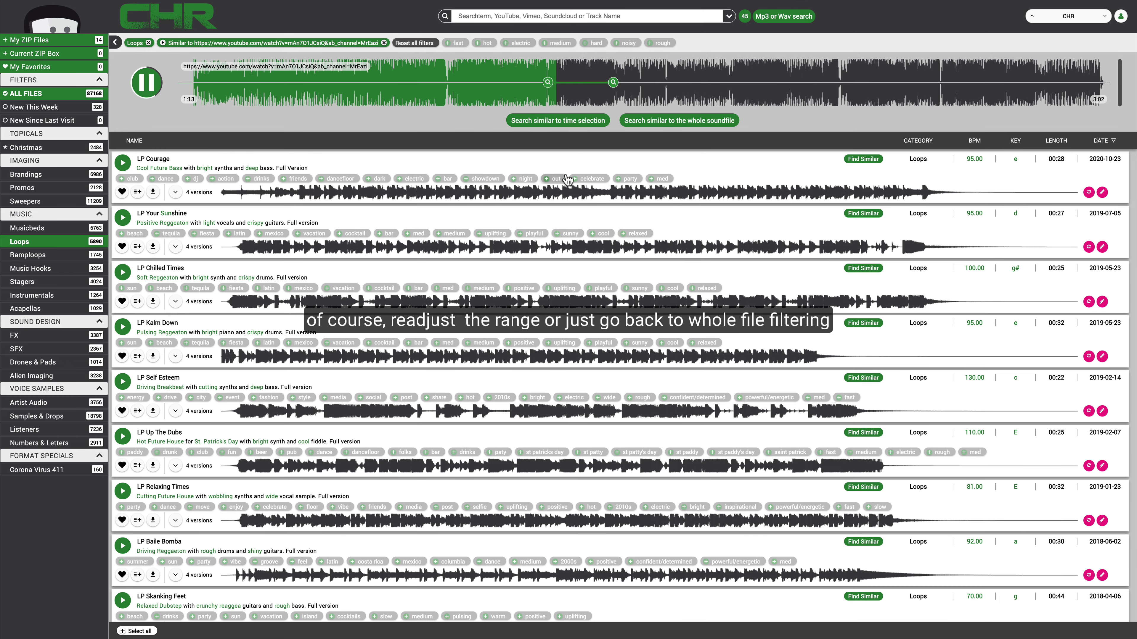
left_click(652, 122)
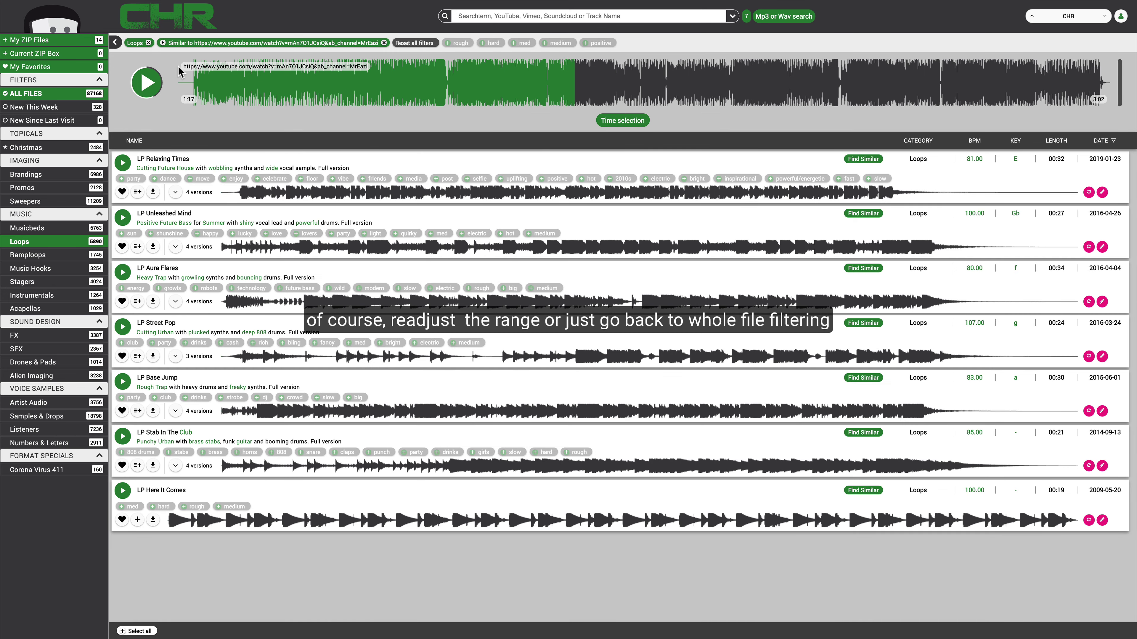
left_click(148, 43)
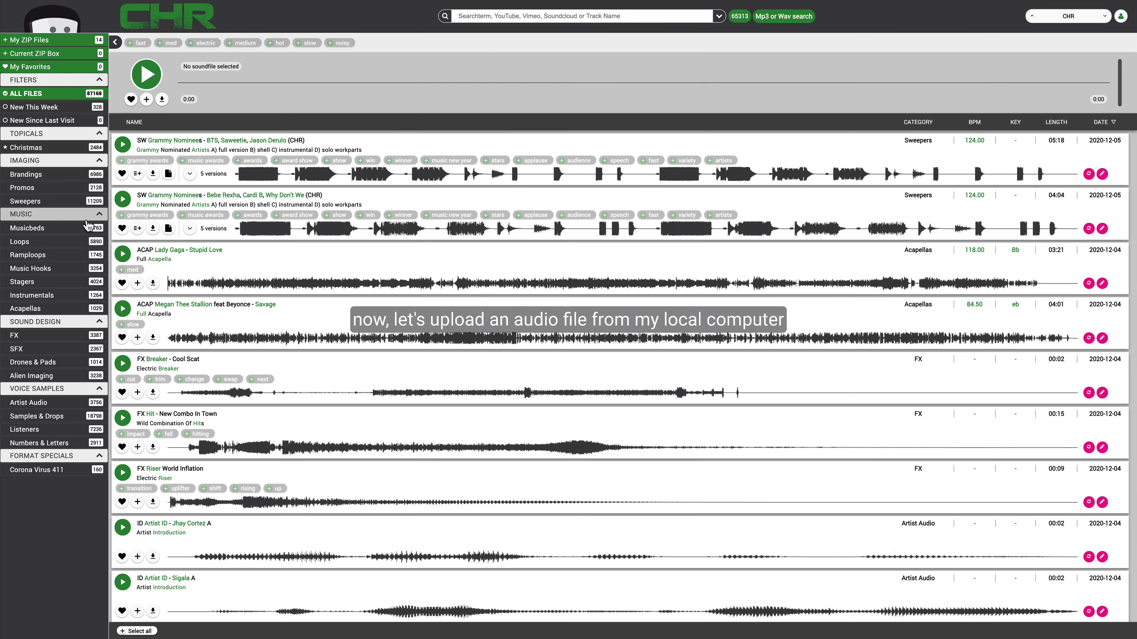
- Clear the YouTube filter and upload My Audio.wav to find 109 similar musicbeds
left_click(70, 229)
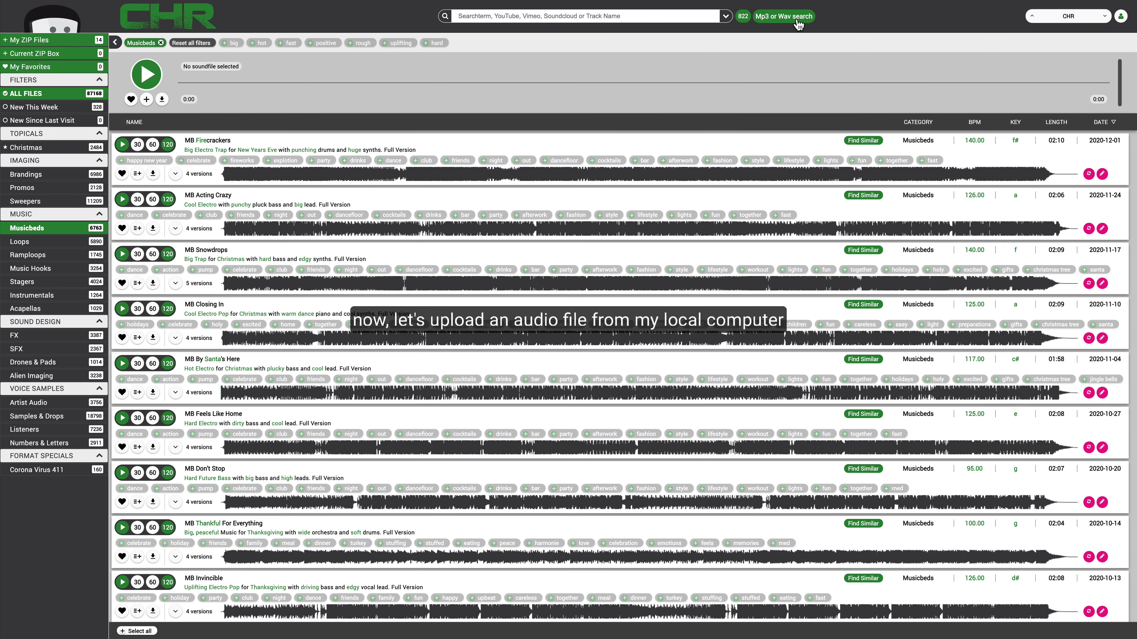
left_click(799, 20)
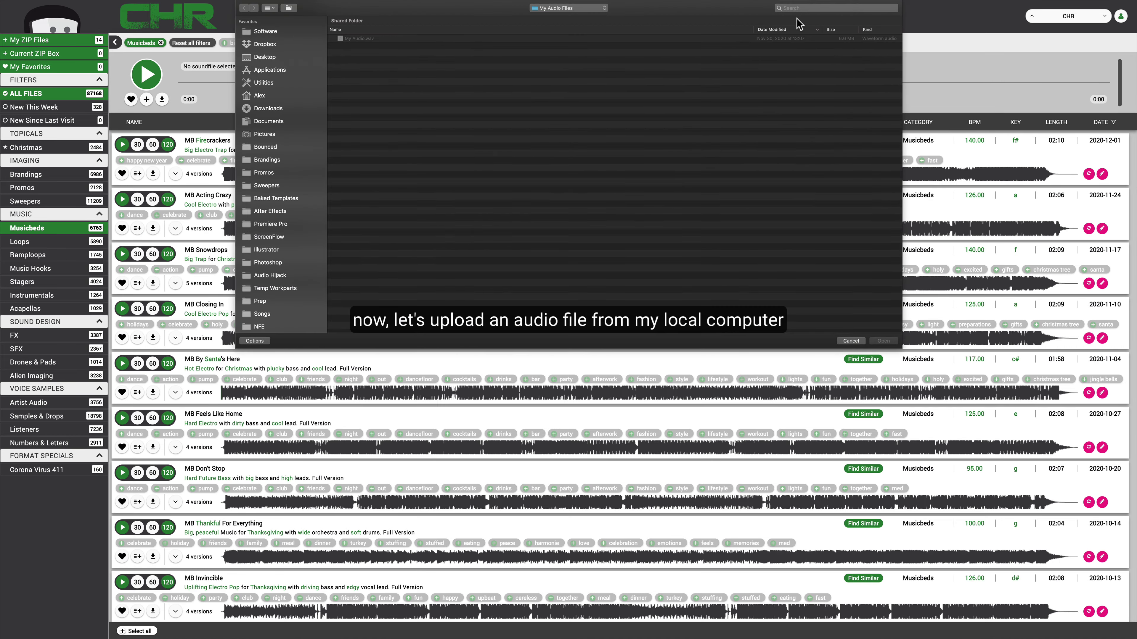
left_click(358, 39)
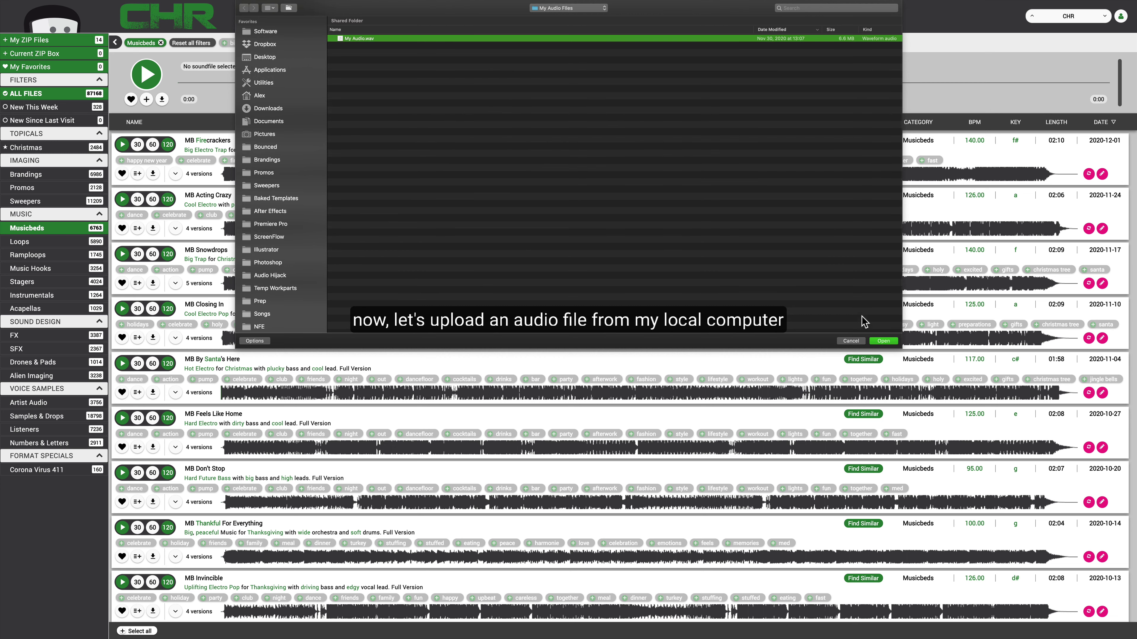
left_click(882, 341)
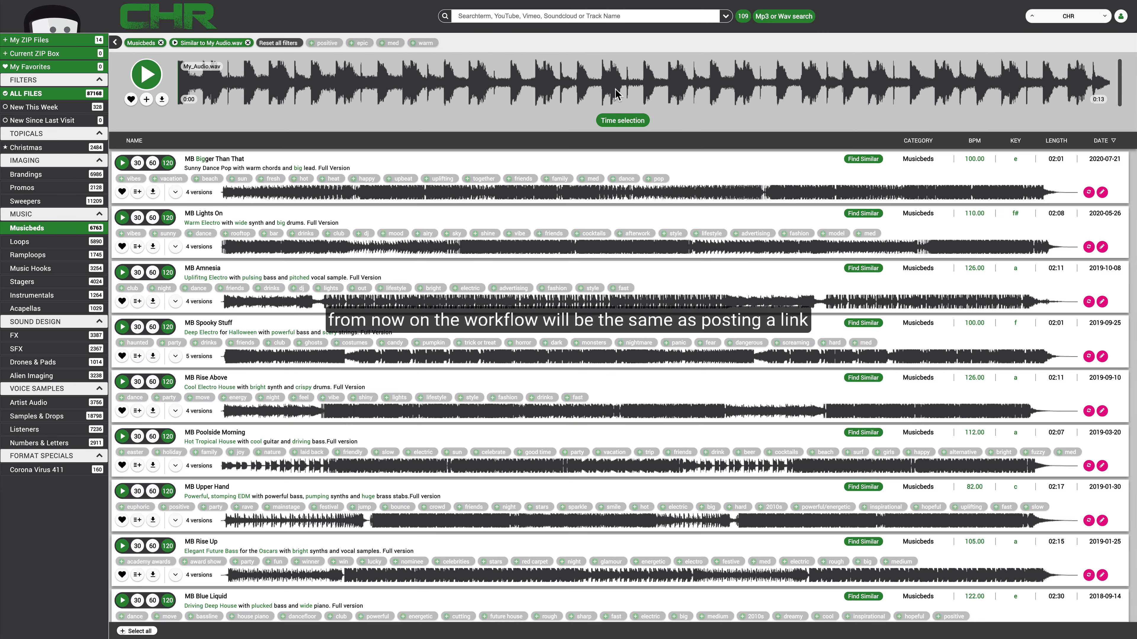
scroll(400, 356, "down", 2)
scroll(399, 345, "down", 2)
scroll(399, 340, "down", 2)
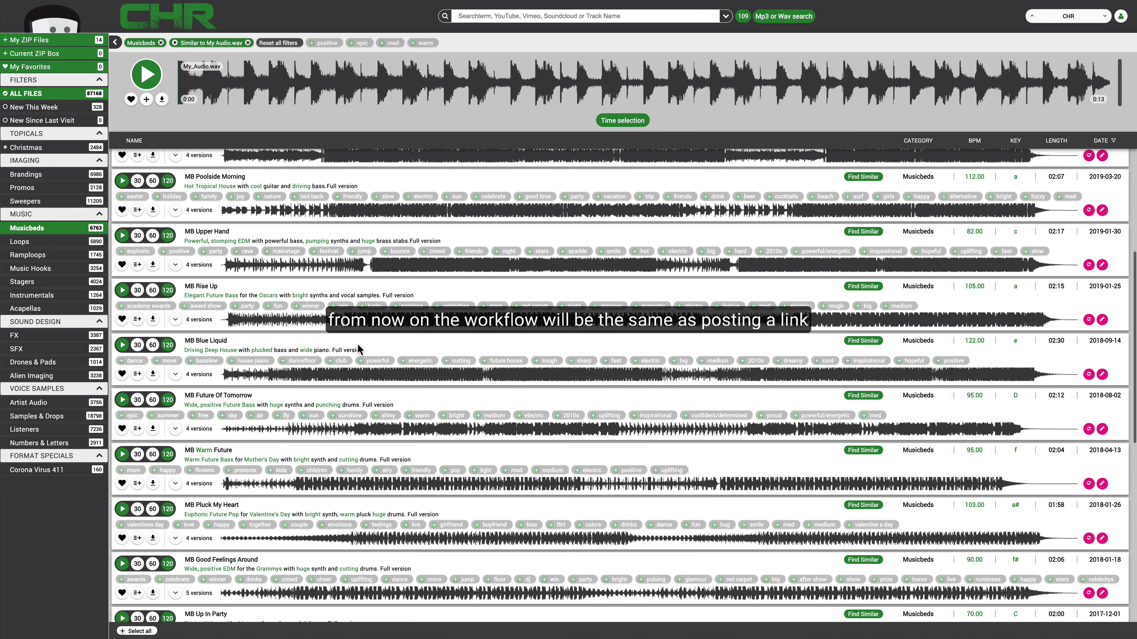
left_click(151, 79)
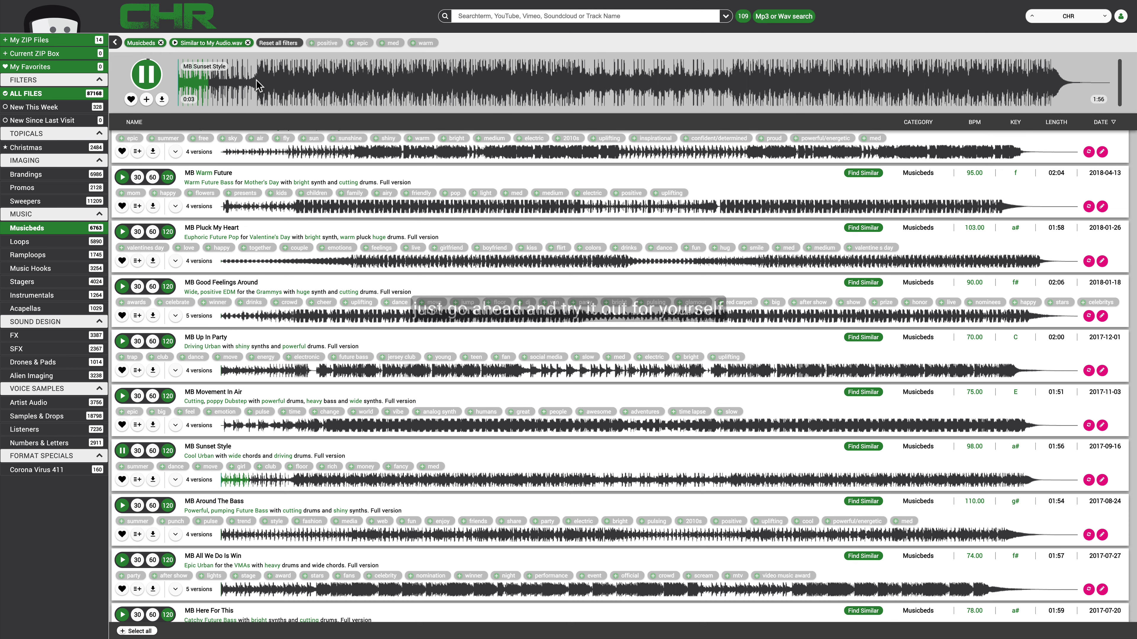
left_click(257, 80)
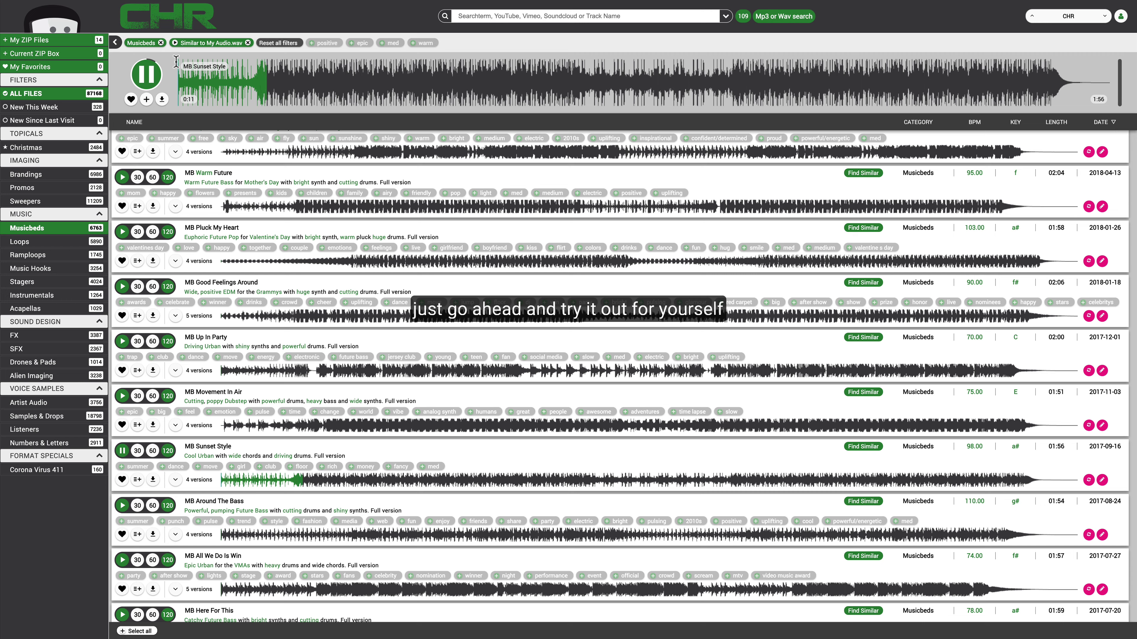